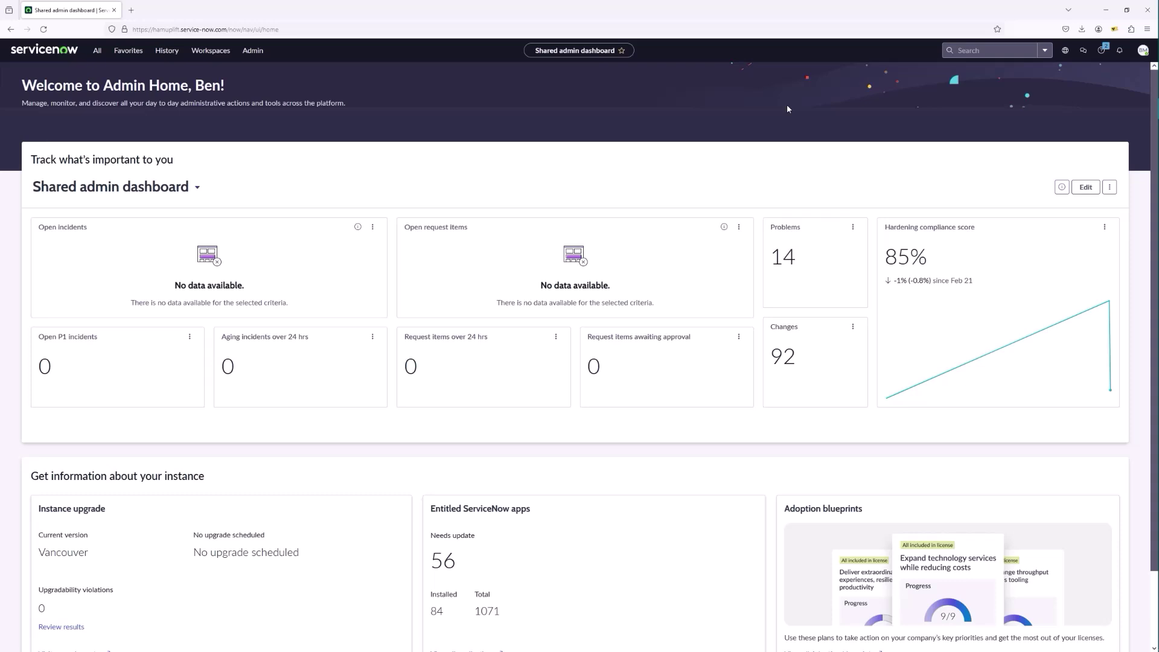
- Find the Plugins module by filtering for "plugins" and open it
left_click(97, 51)
type("plugins")
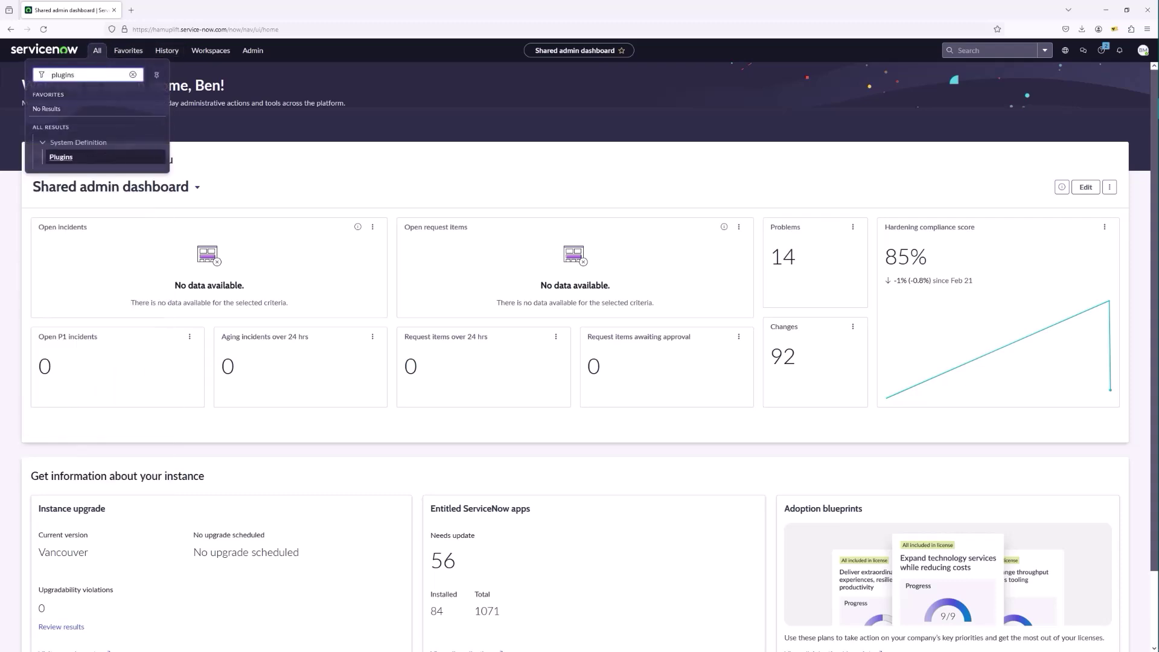
left_click(72, 159)
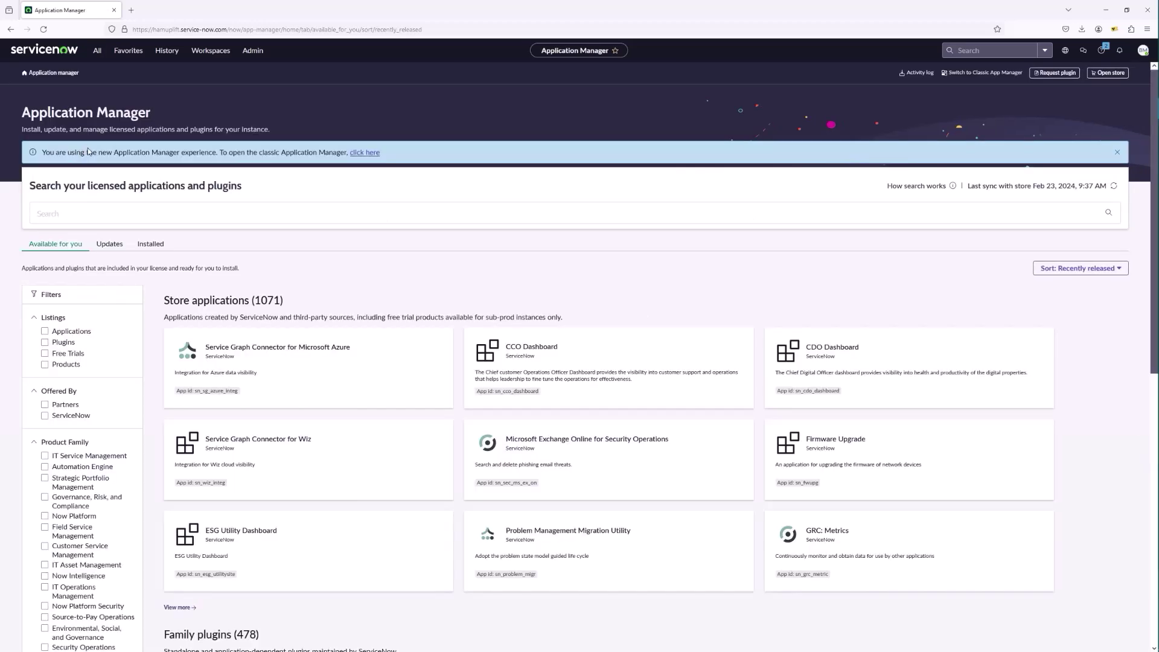
- Search the licensed applications for "Hardware asset" and show the installed ones
left_click(122, 212)
type("Hardware asset")
key("Return")
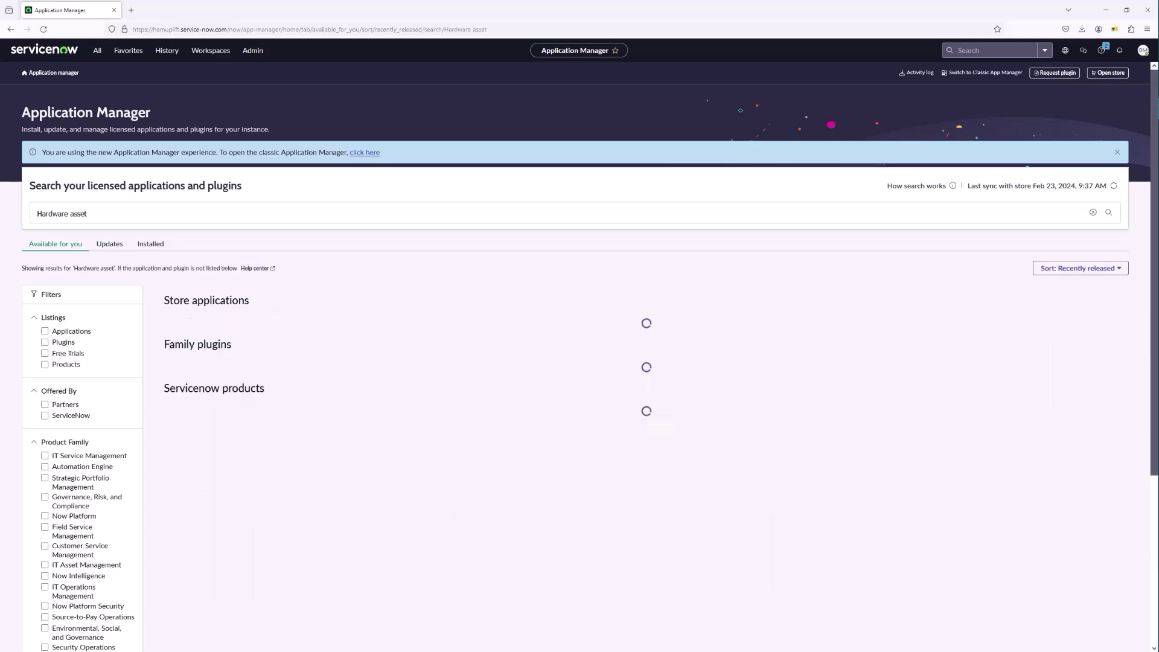
left_click(161, 245)
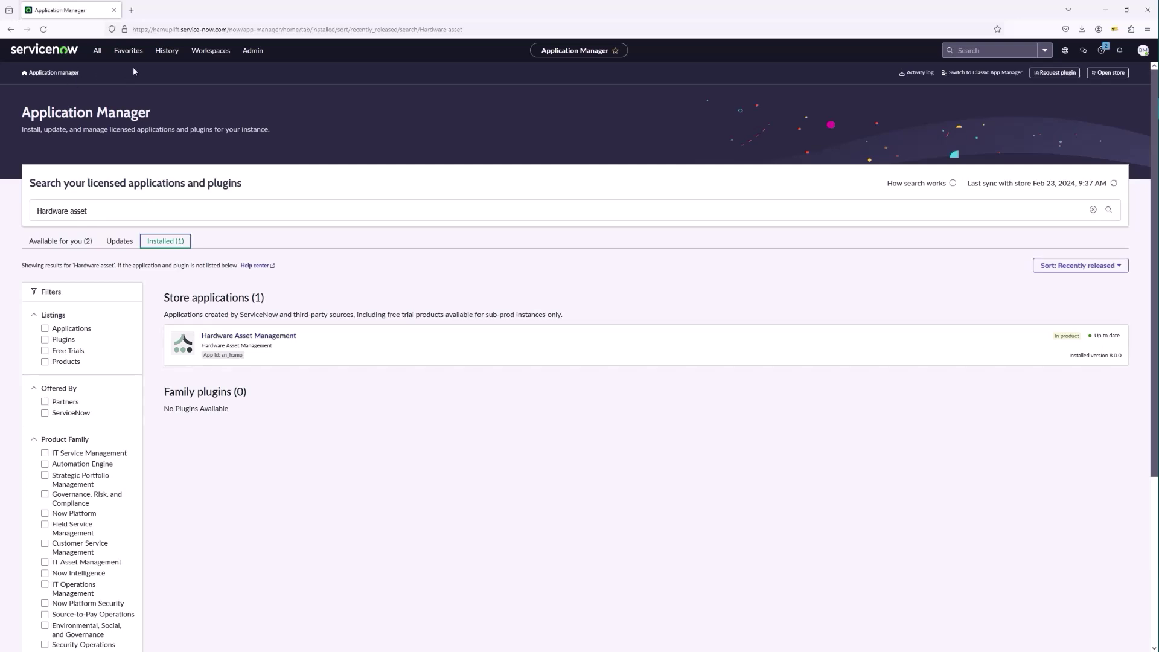
- Filter the navigator for "hardware" and review the hardware modules listed under Product Catalog and Asset
left_click(97, 50)
double_click(89, 73)
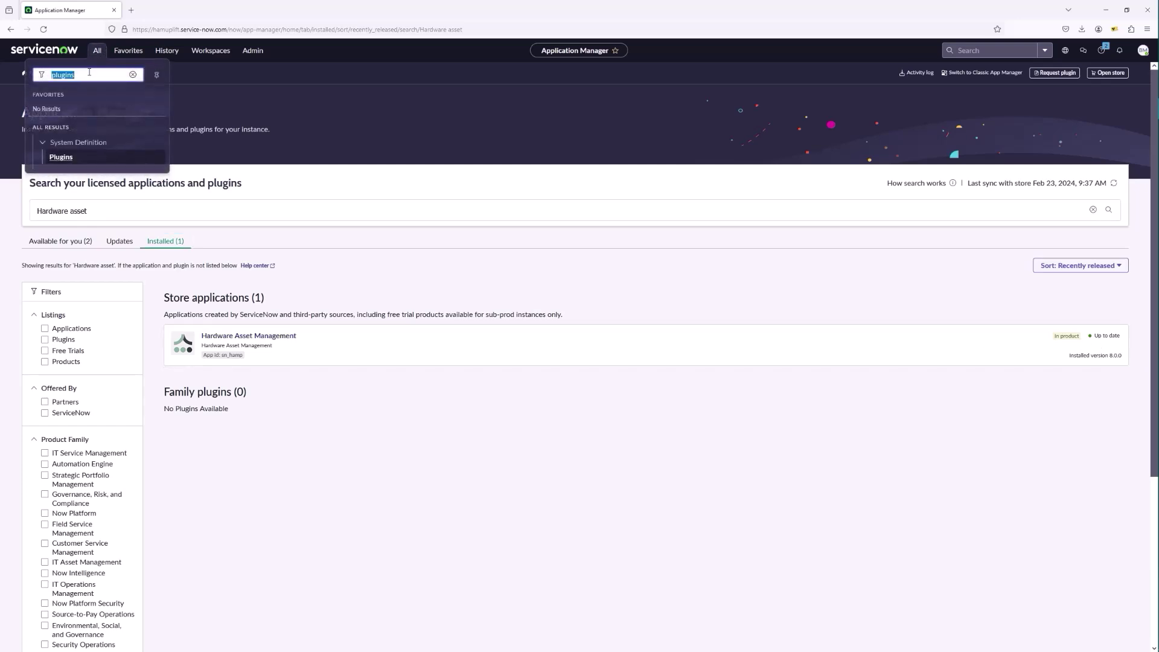
type("hard")
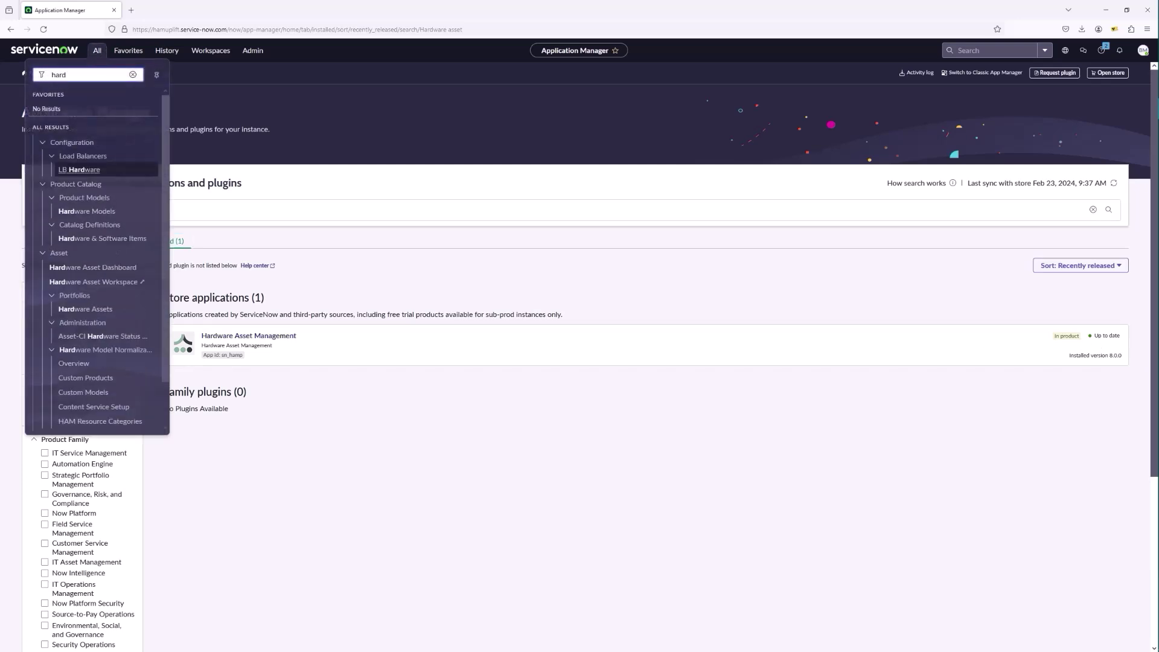
type("wa")
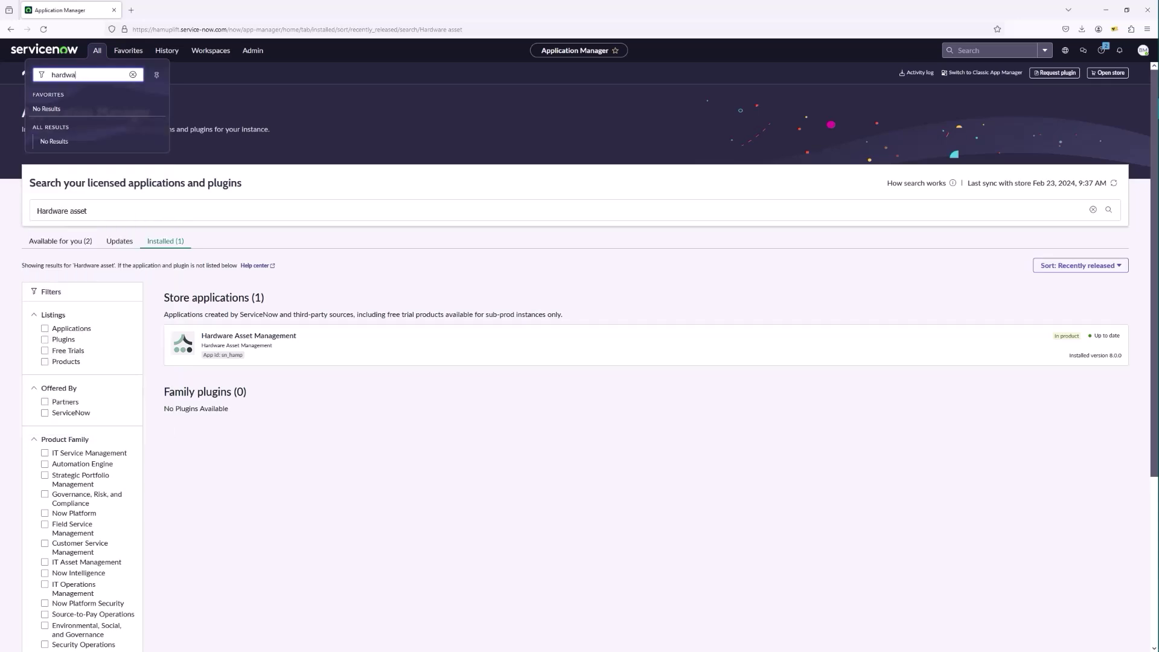
type("re asse")
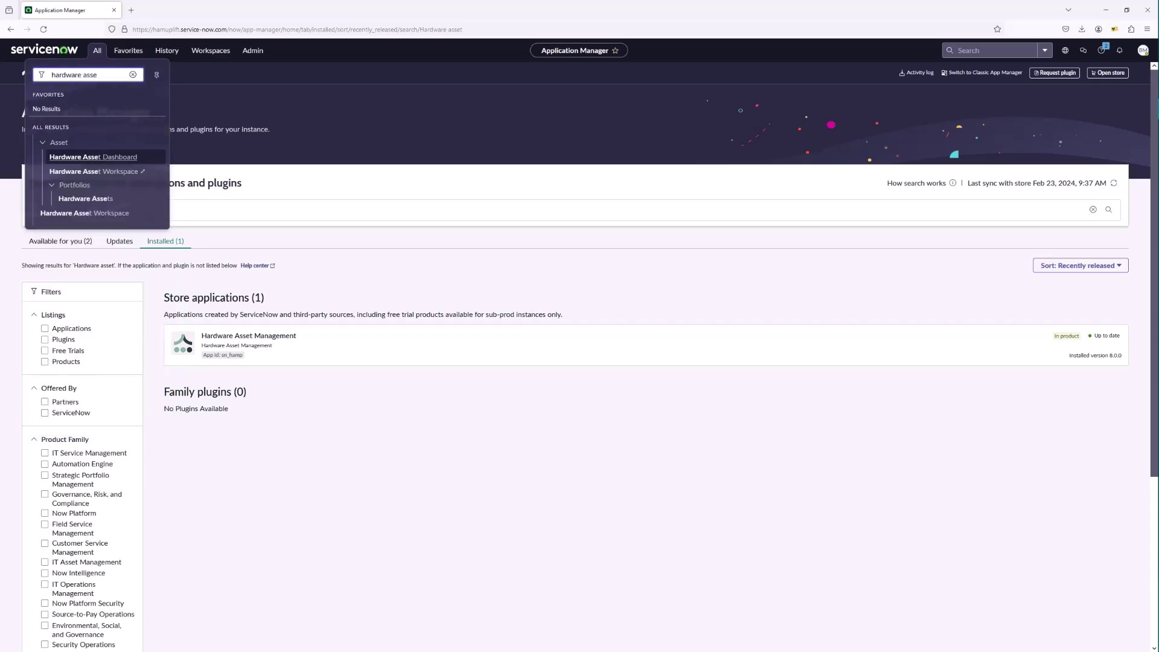
key("BackSpace")
key("BackSpace")
key("BackSpace")
key("BackSpace")
key("BackSpace")
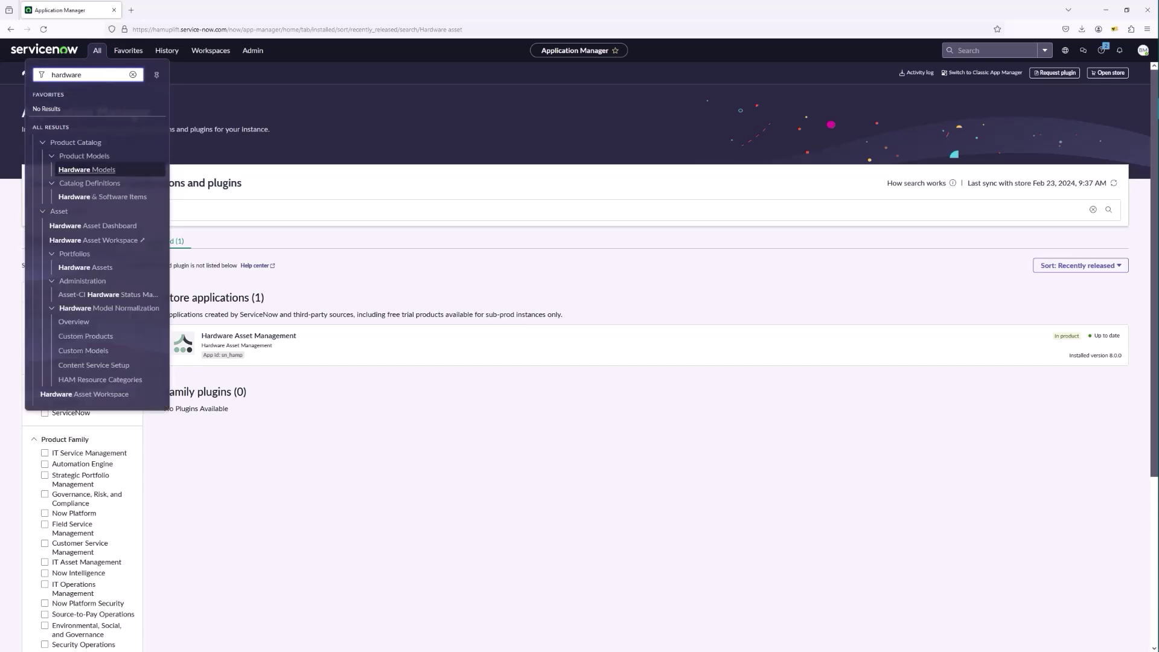
mouse_move(160, 240)
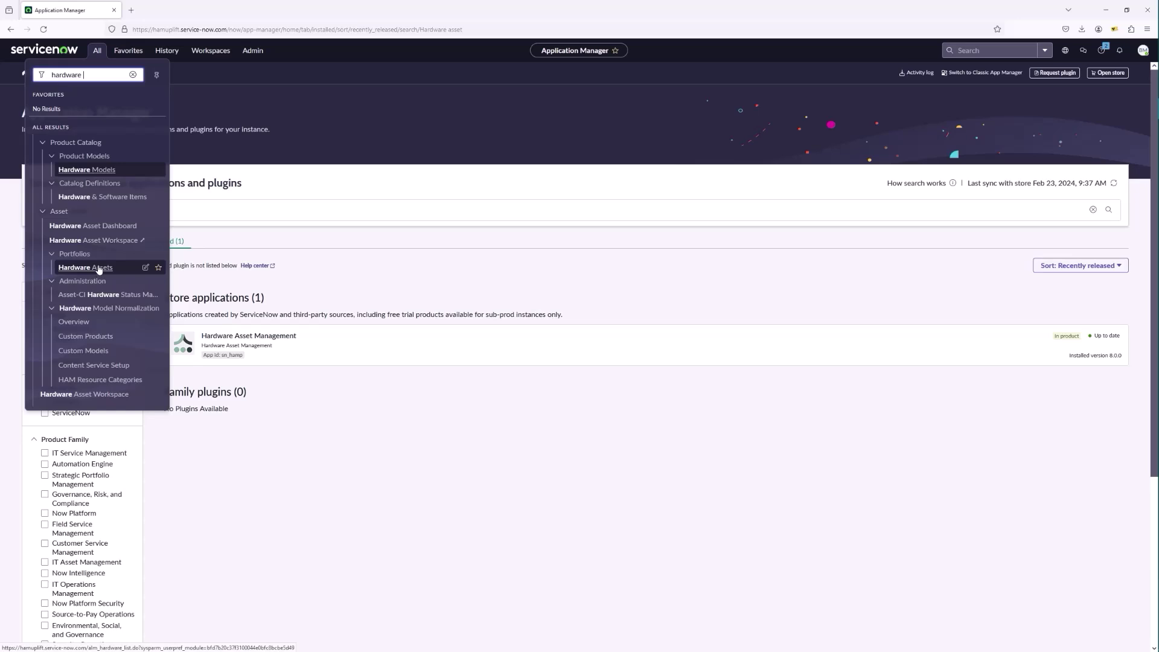
- Find HAM Guided Setup by filtering for "guided setup", start it and begin its Configuration category
double_click(103, 76)
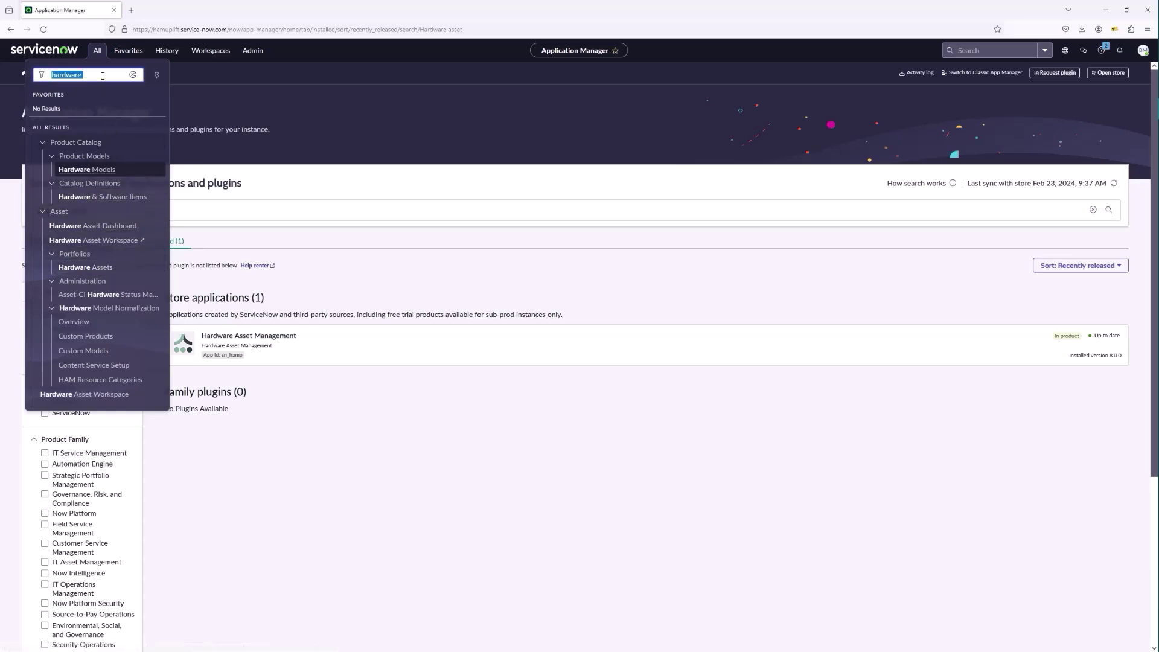
type("guided setup")
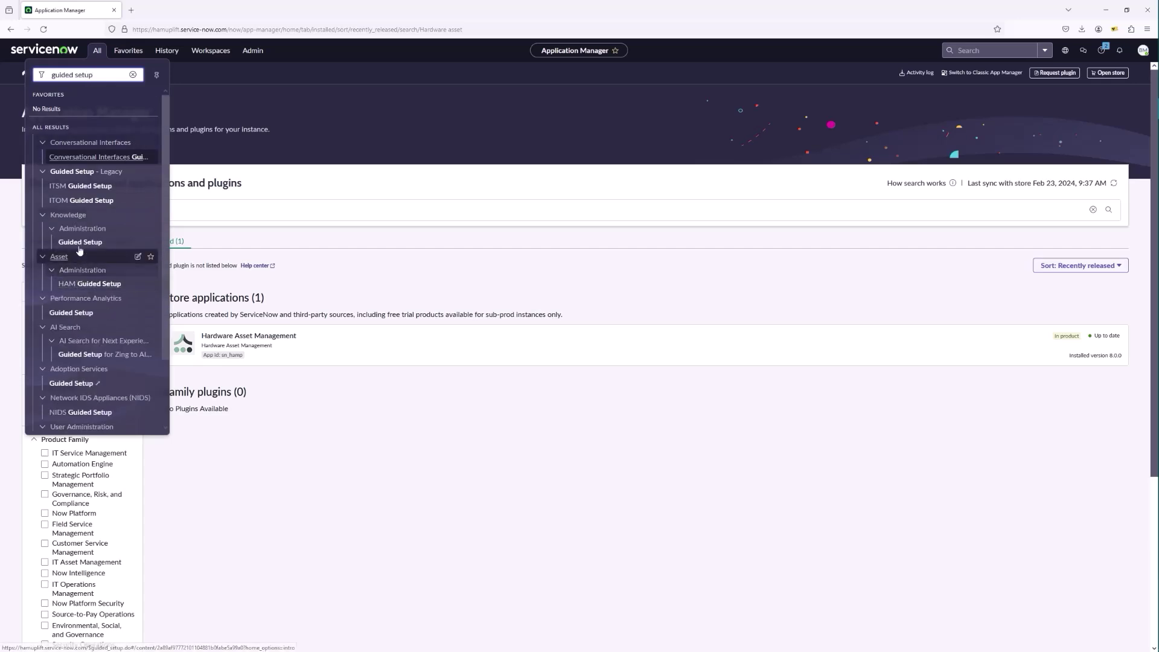
left_click(68, 286)
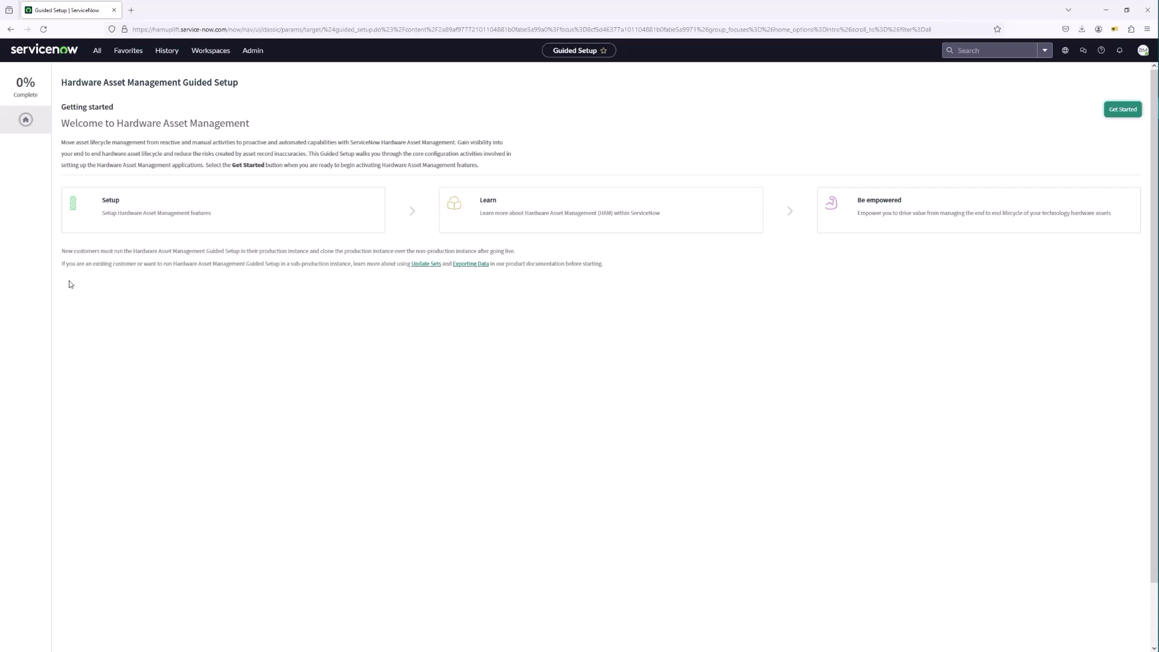
left_click(1122, 111)
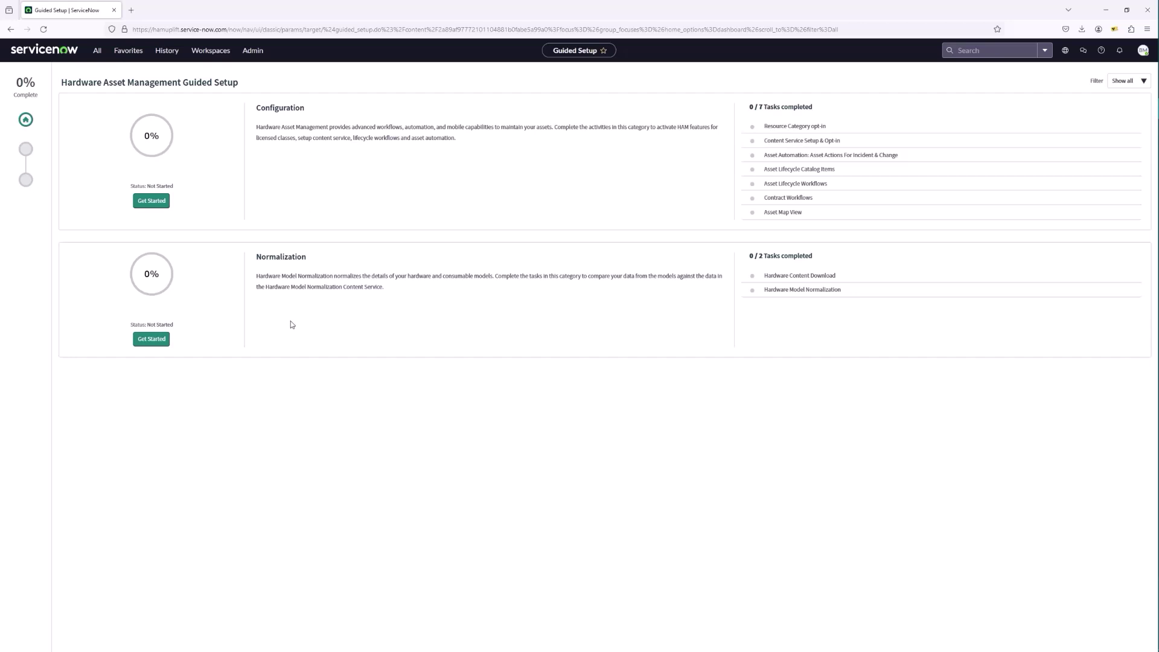
left_click(152, 201)
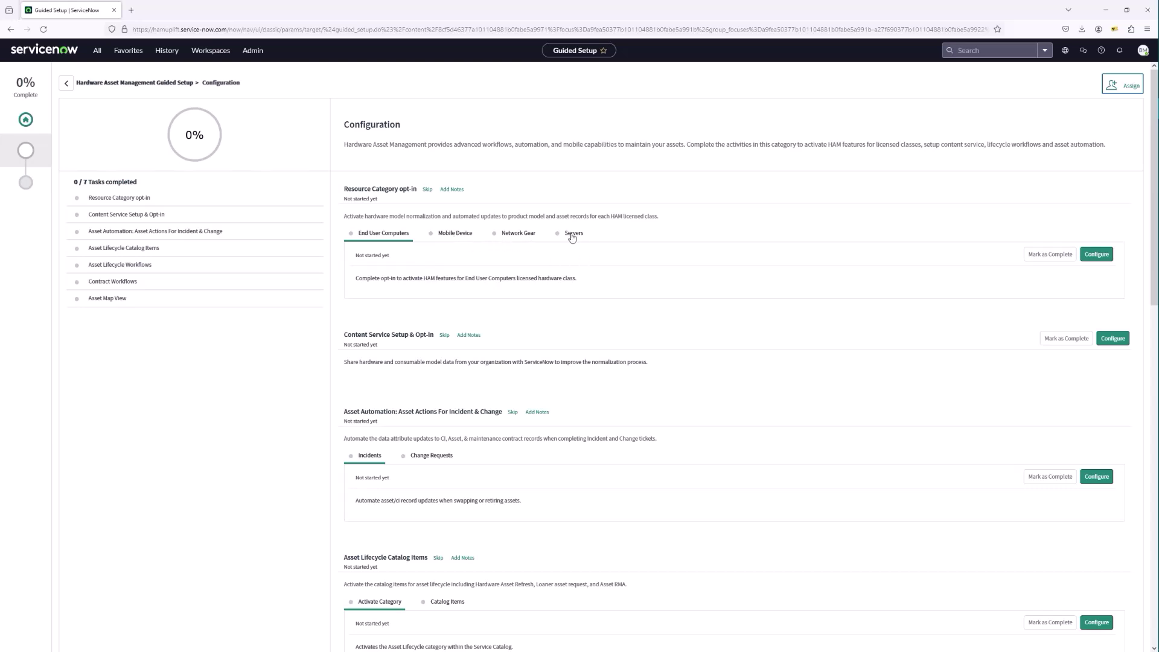
- Review the resource category opt-in records for End User Computers and Mobile Device
left_click(1096, 254)
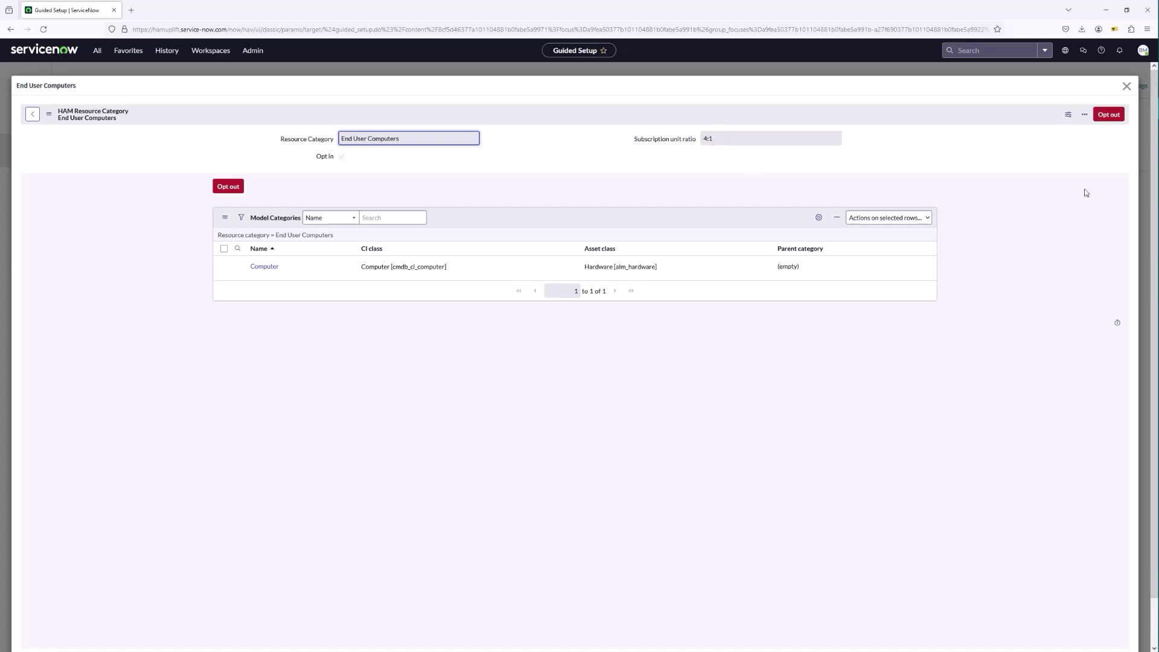
left_click(1126, 86)
left_click(455, 234)
left_click(1102, 255)
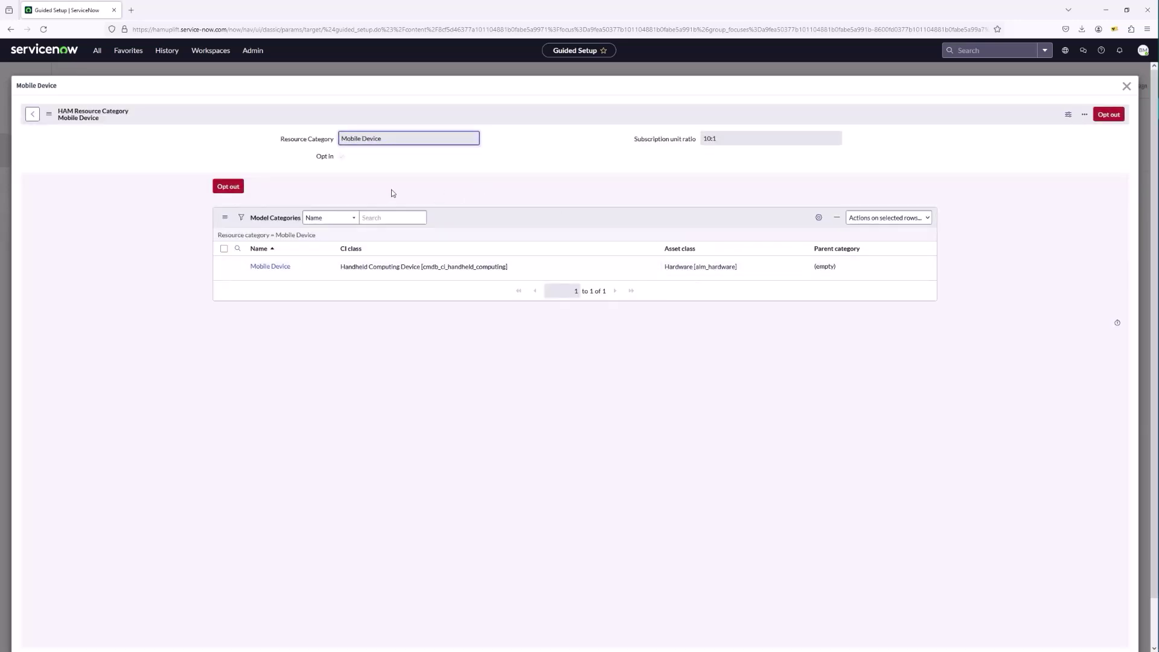
left_click(1126, 86)
- Review the Network Gear and Servers opt-in records, and mark the Servers task as complete
left_click(519, 237)
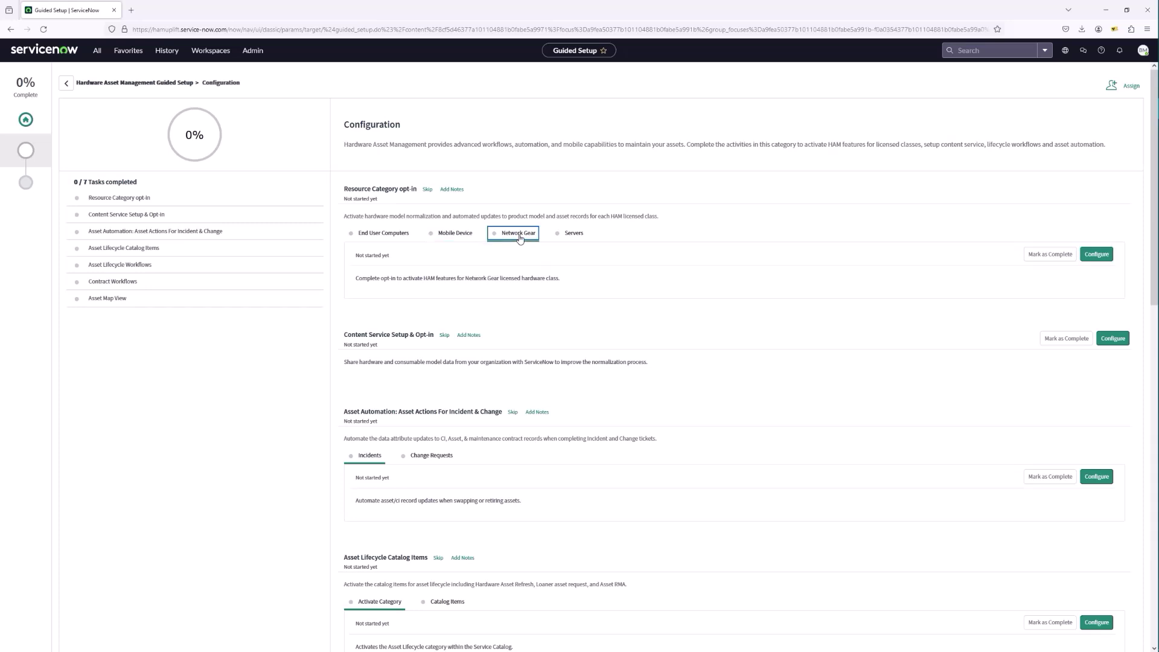
left_click(1097, 255)
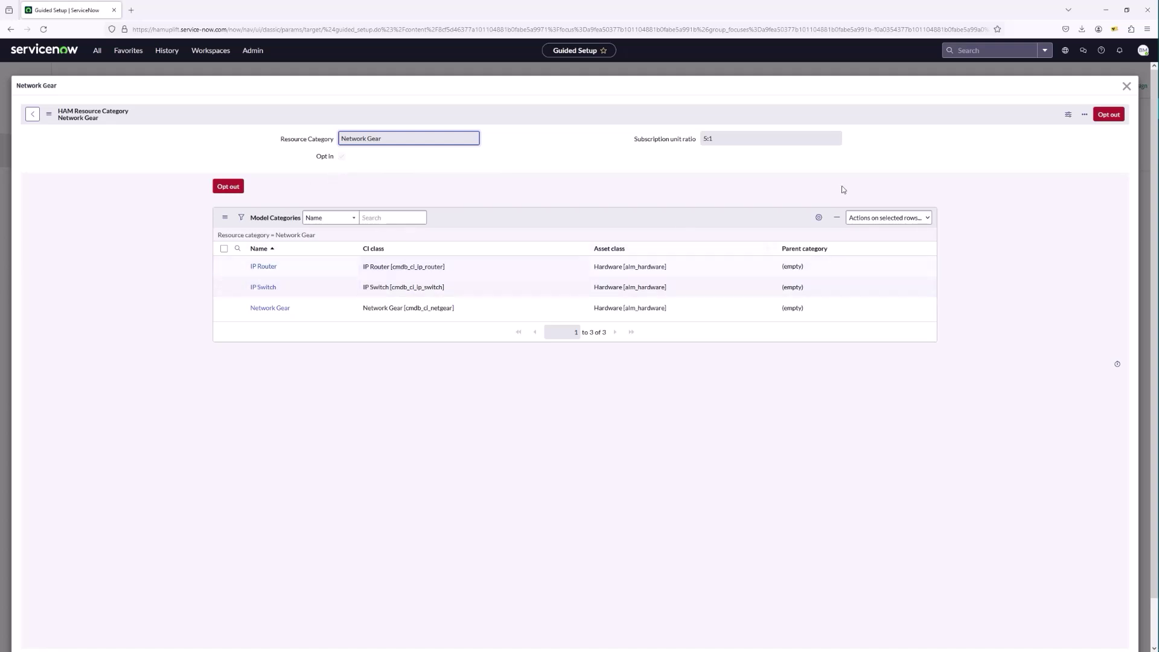
left_click(1127, 85)
left_click(575, 234)
left_click(1106, 262)
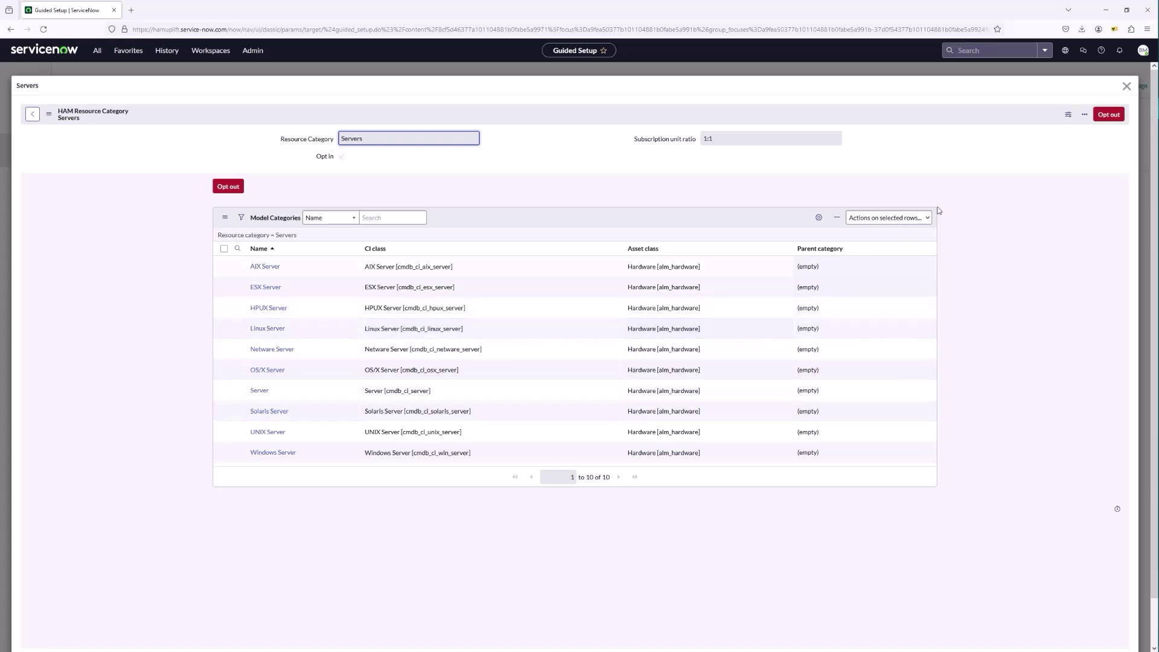
left_click(1126, 86)
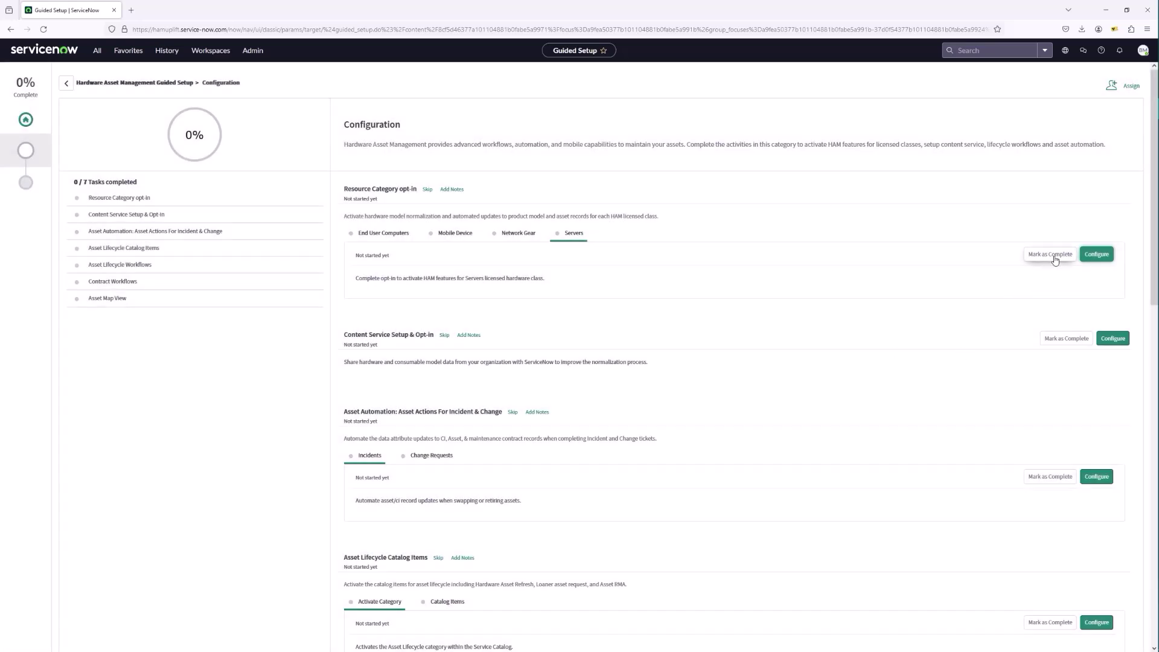
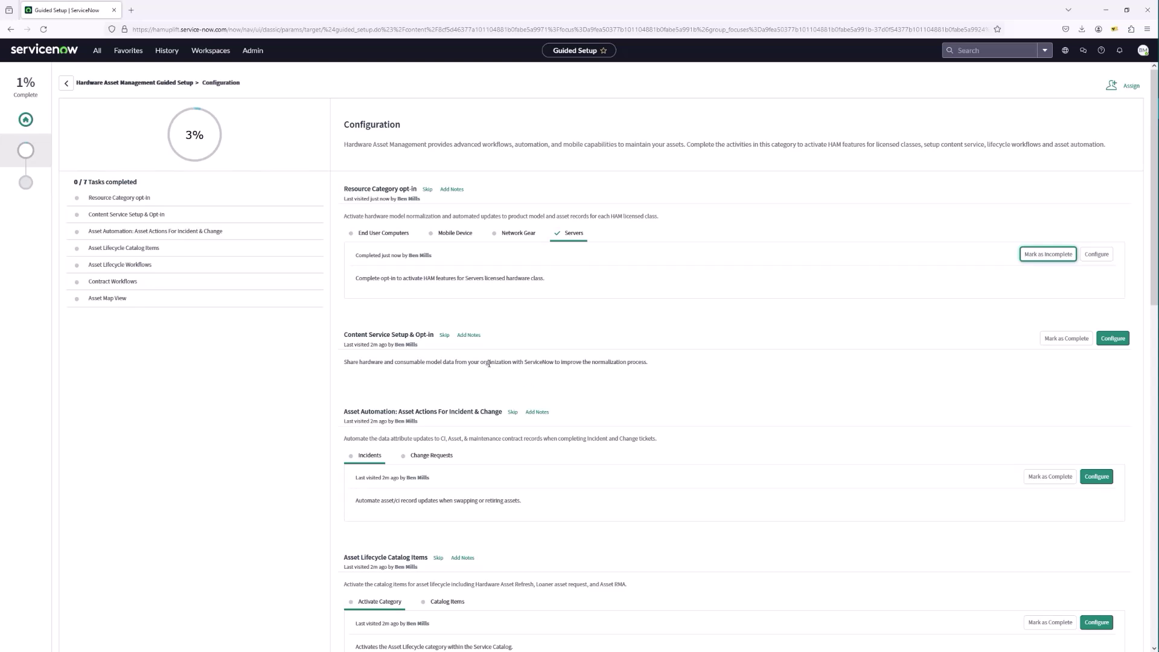
- Accept the Opt-In Agreement, opt in to the Hardware Asset Management Content Service, and mark the Content Service Setup & Opt-in task as complete
left_click(1126, 344)
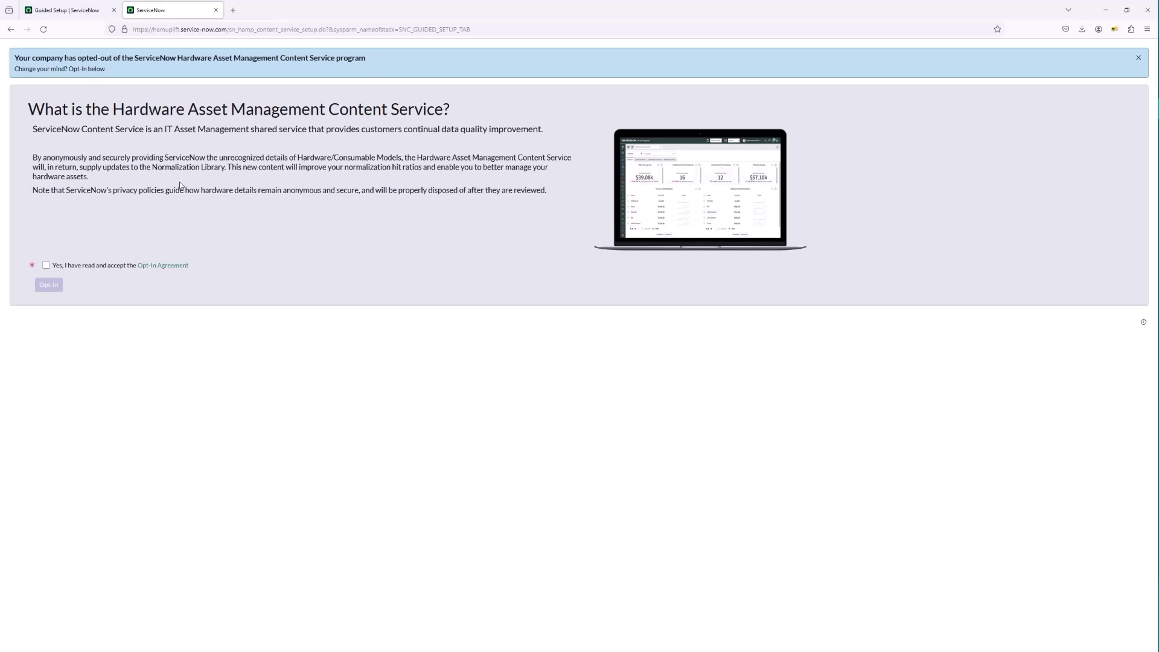
left_click(47, 265)
left_click(48, 285)
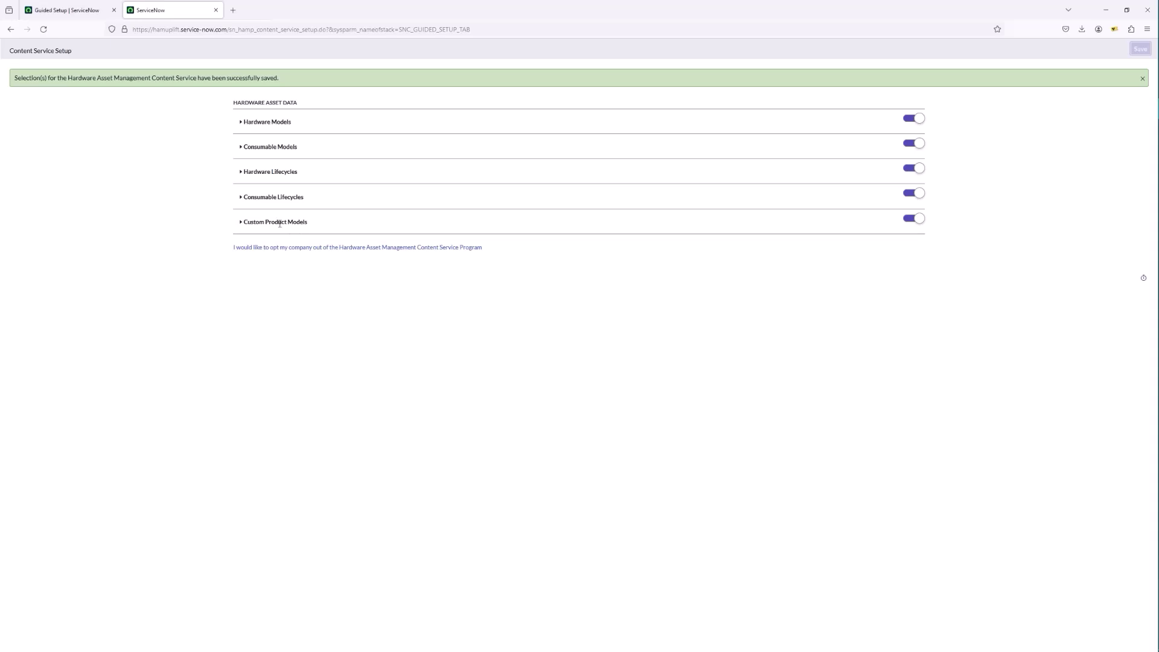
left_click(217, 12)
left_click(651, 143)
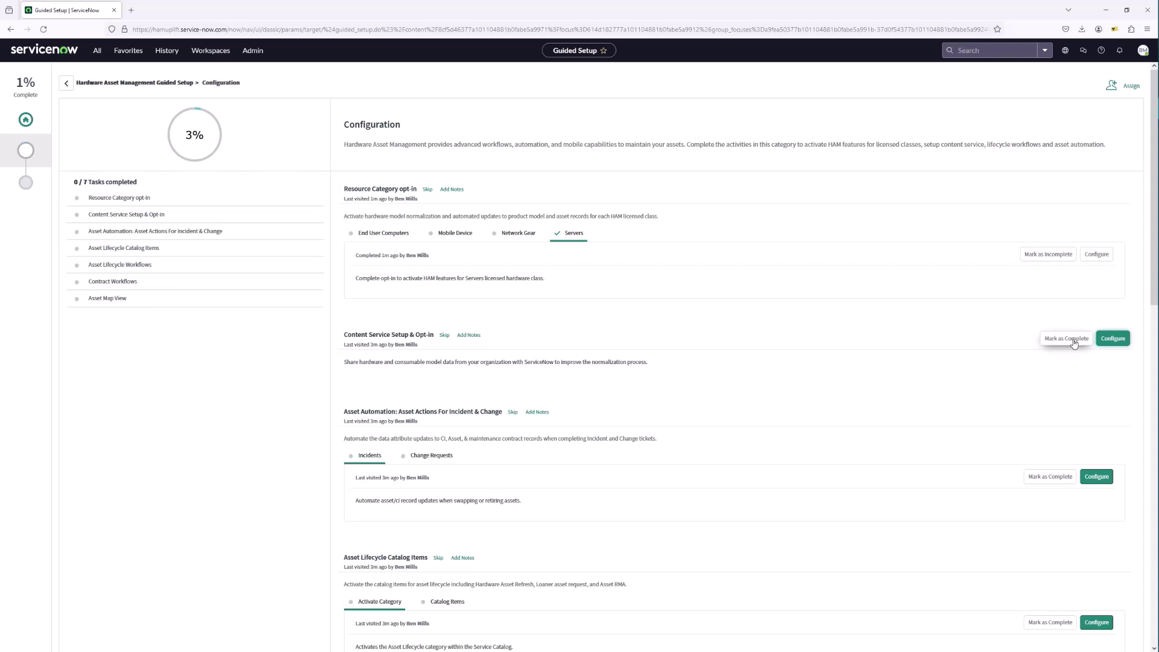
left_click(1064, 342)
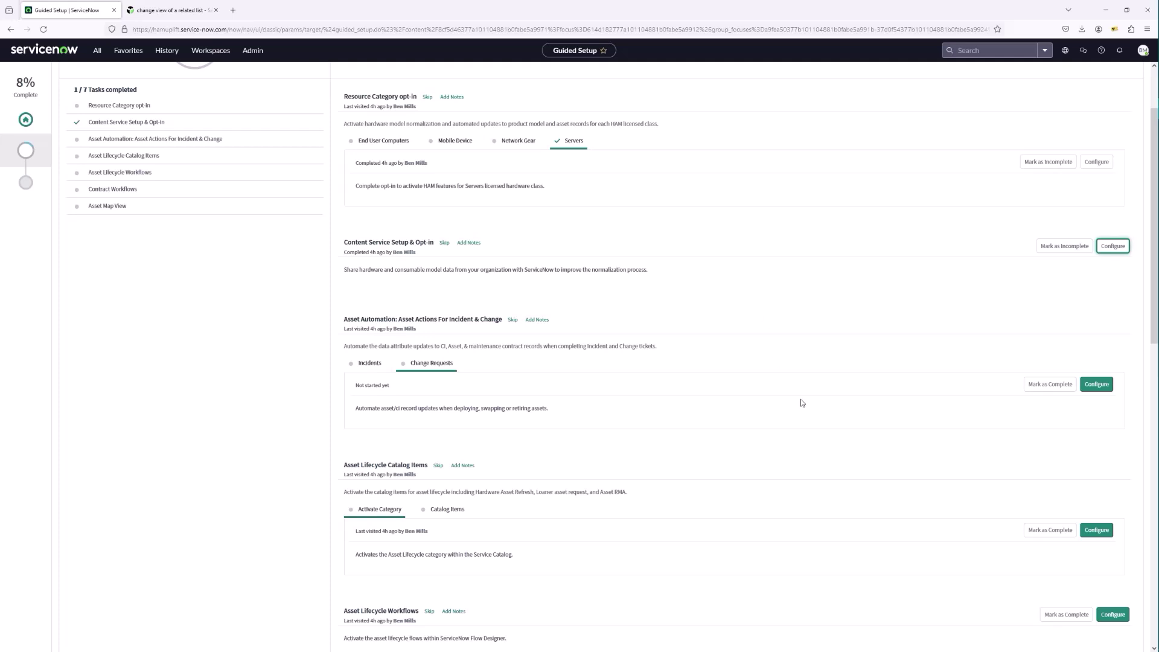
- From the Change Requests asset automation task, open the "Deploy AS-400" change and the list layout configuration of its Affected CIs list
left_click(1097, 385)
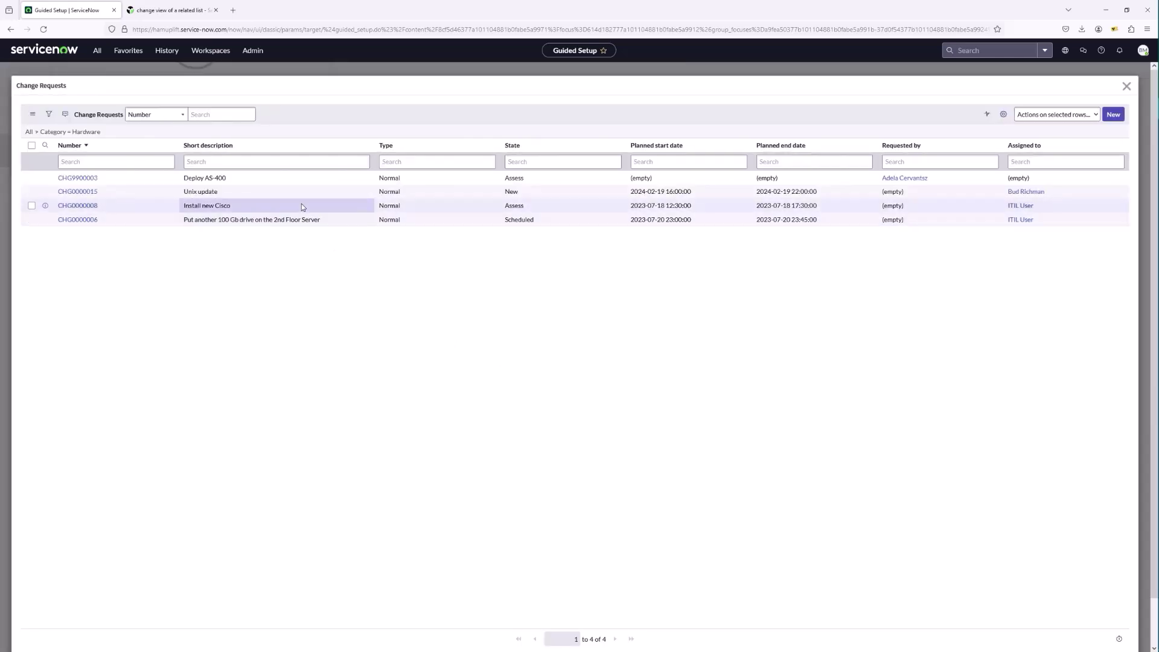
left_click(74, 179)
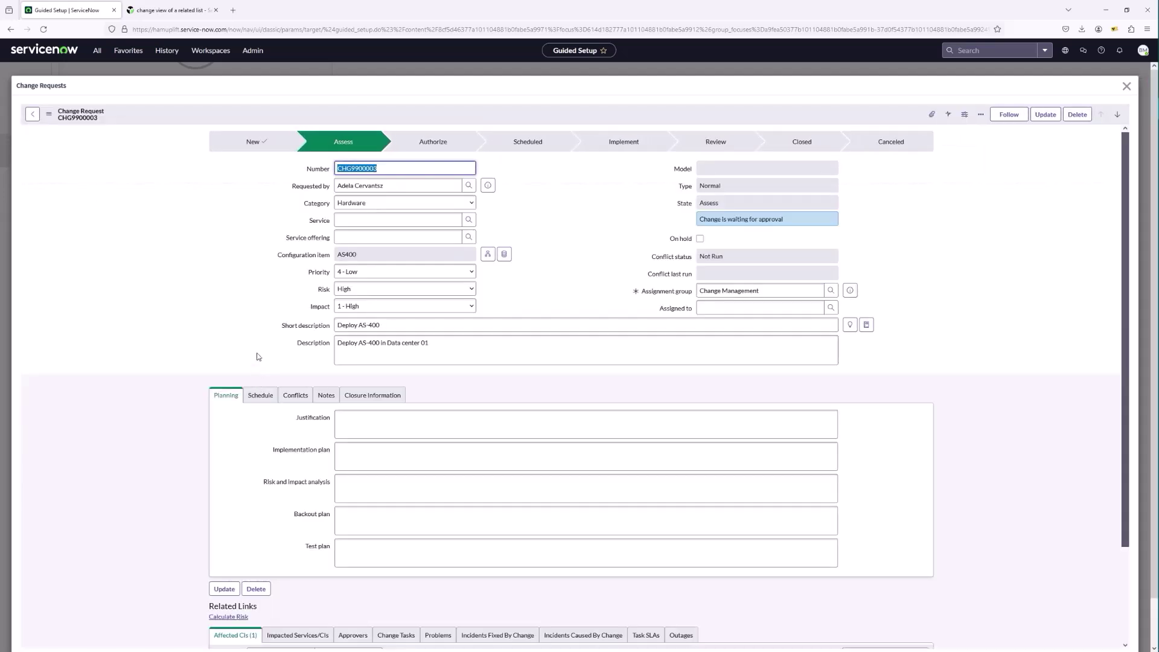
scroll(259, 368, "down", 5)
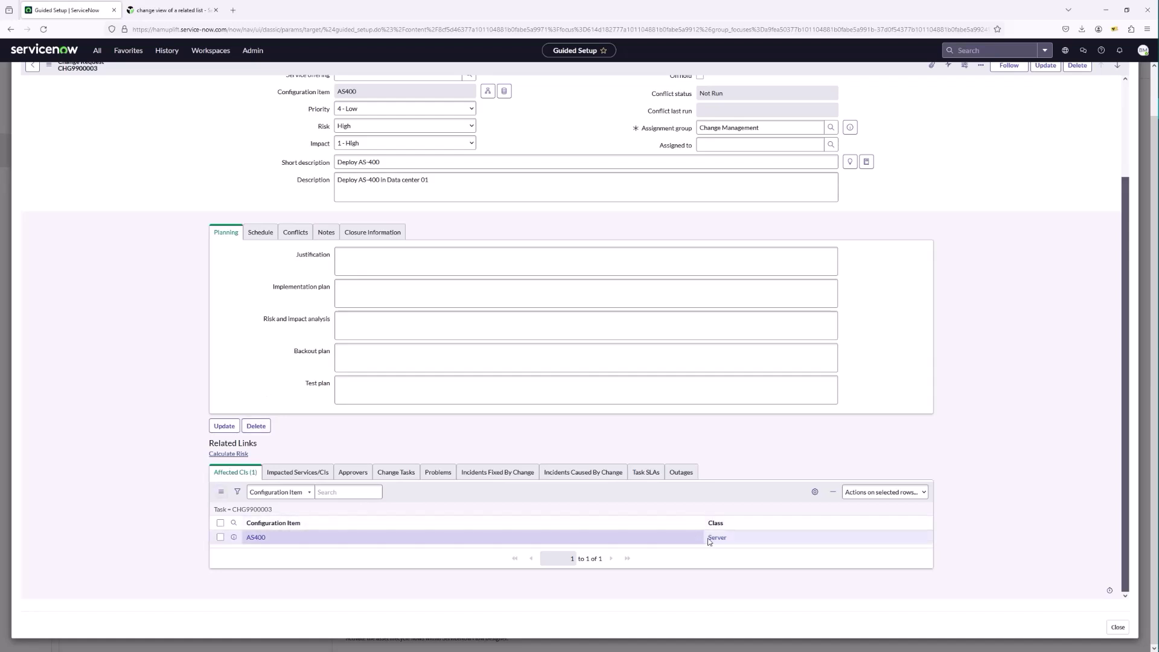
right_click(281, 527)
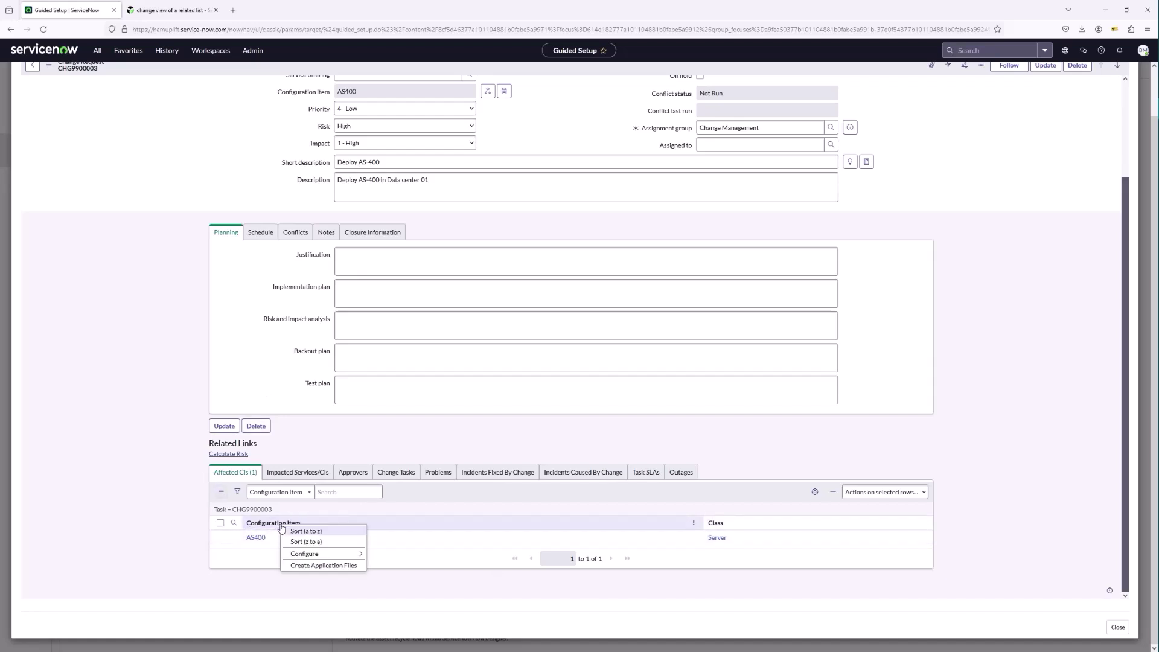
mouse_move(319, 554)
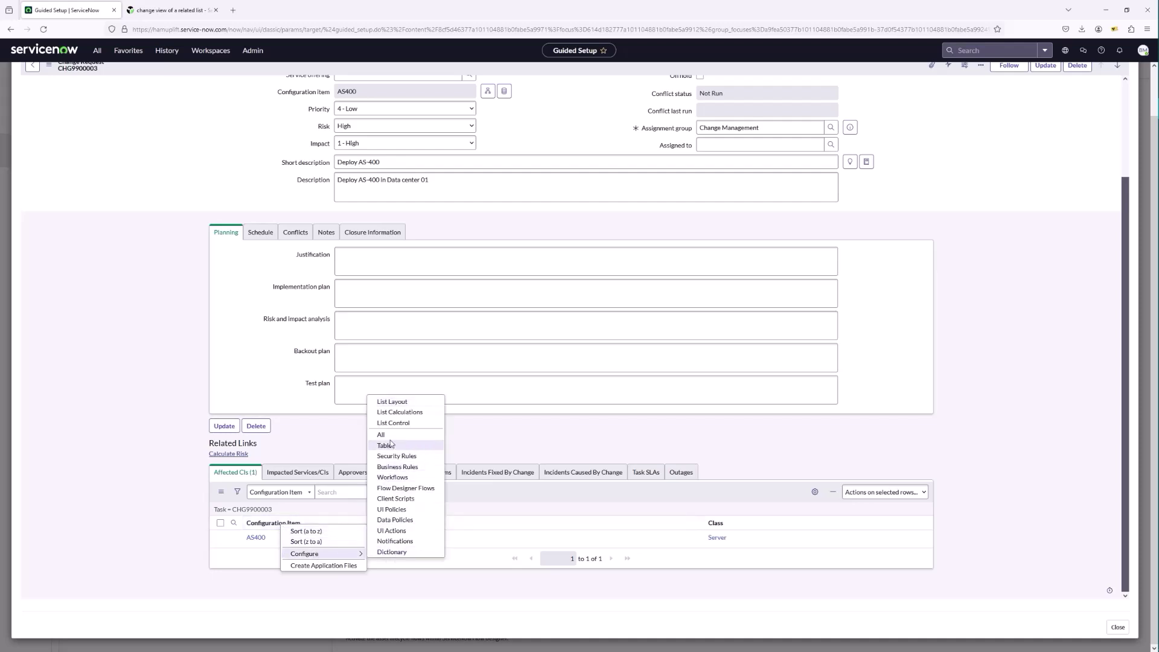
left_click(402, 403)
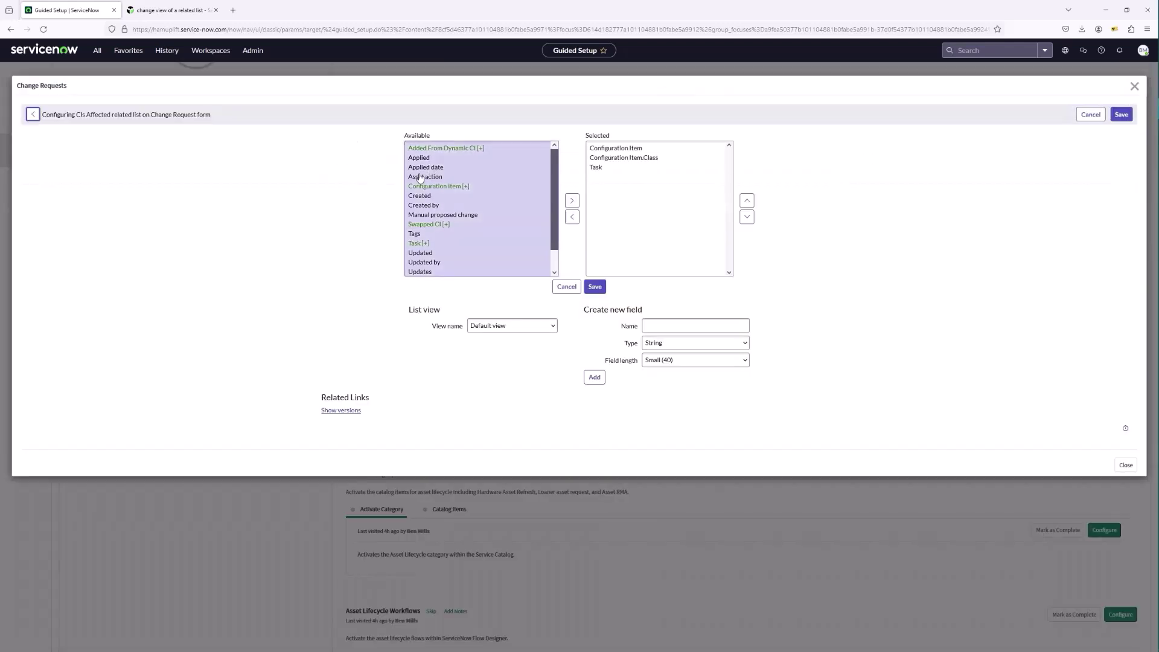
- Add the Asset action and Swapped CI columns to the Affected CIs list and save the layout
left_click(421, 177)
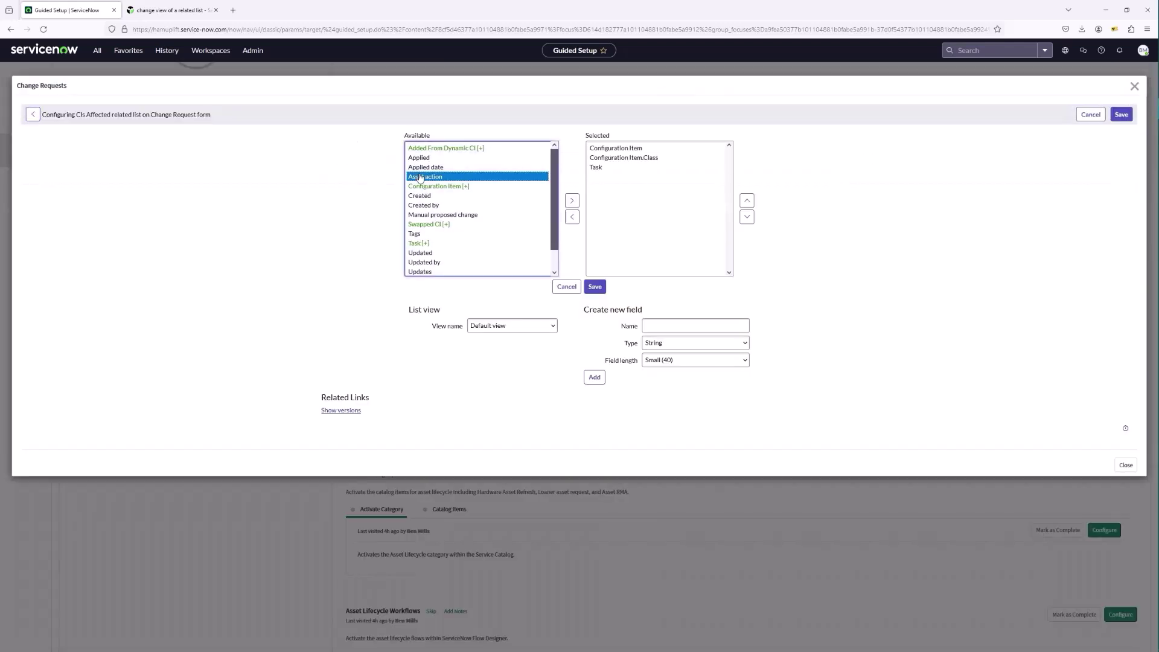
left_click(421, 225, "ctrl")
left_click(572, 199)
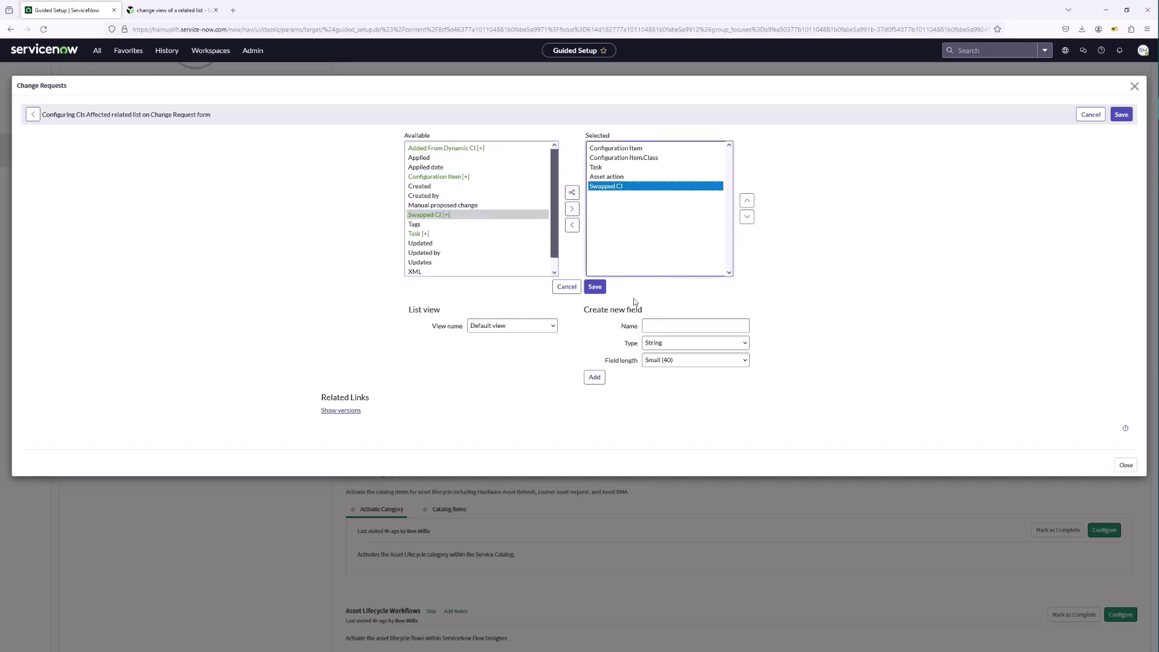
left_click(595, 288)
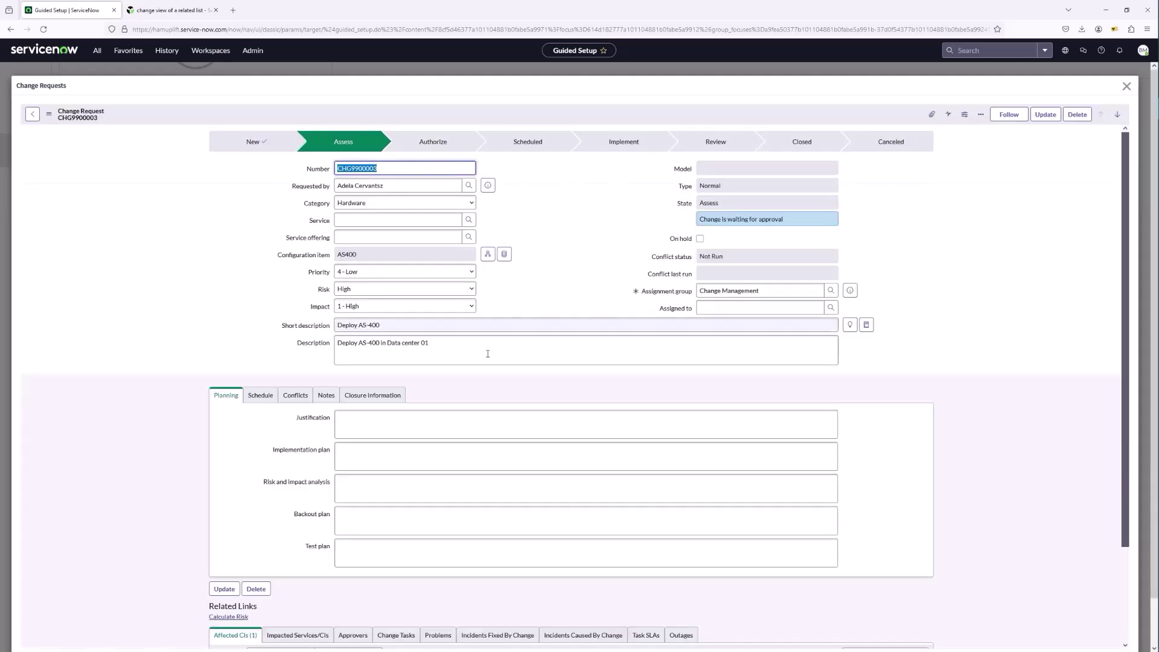
- Check the Affected CIs columns on the change request and the "Laptop was dropped - screen is cracked" incident, and mark the Incidents task as complete
scroll(463, 422, "down", 3)
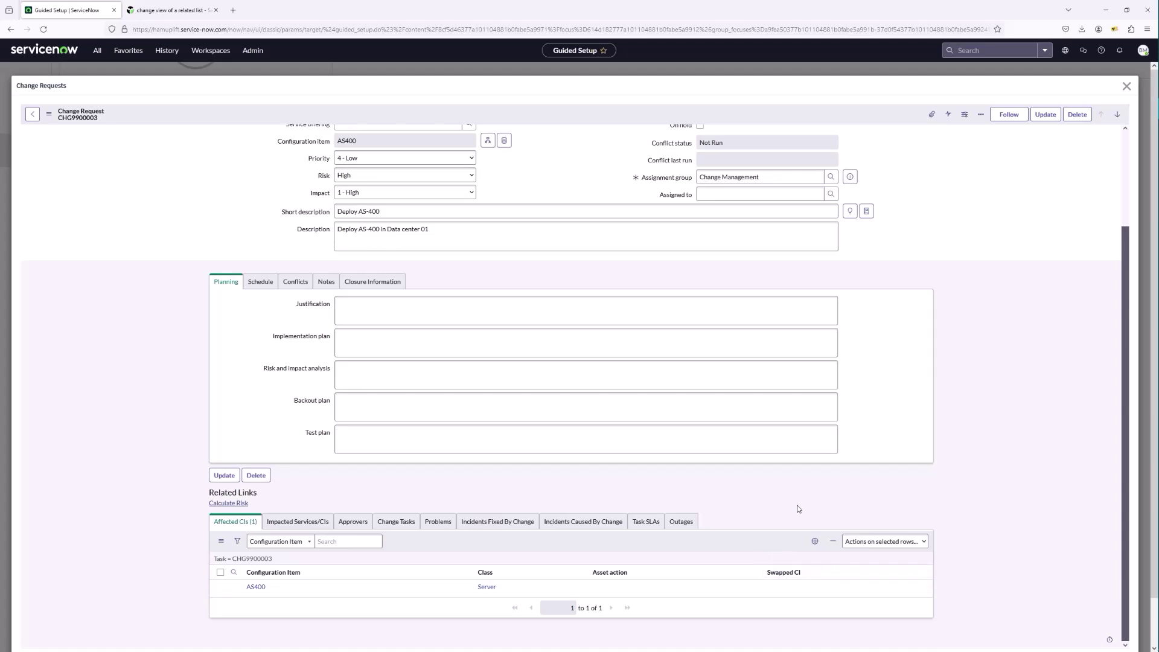
left_click(1126, 87)
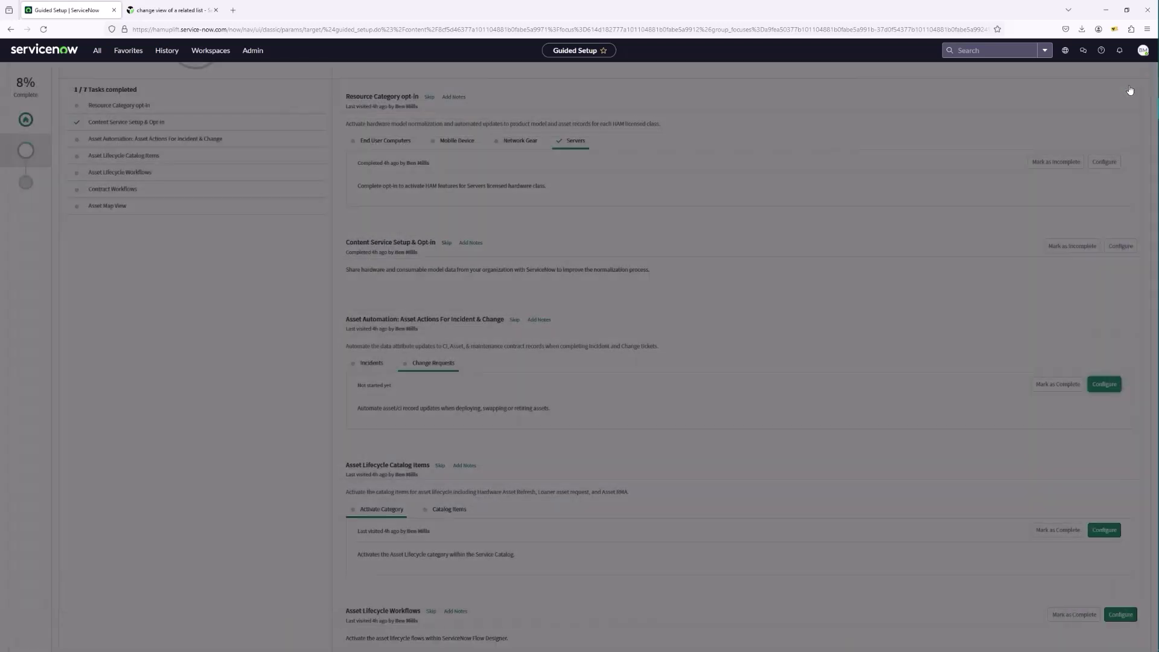
left_click(363, 367)
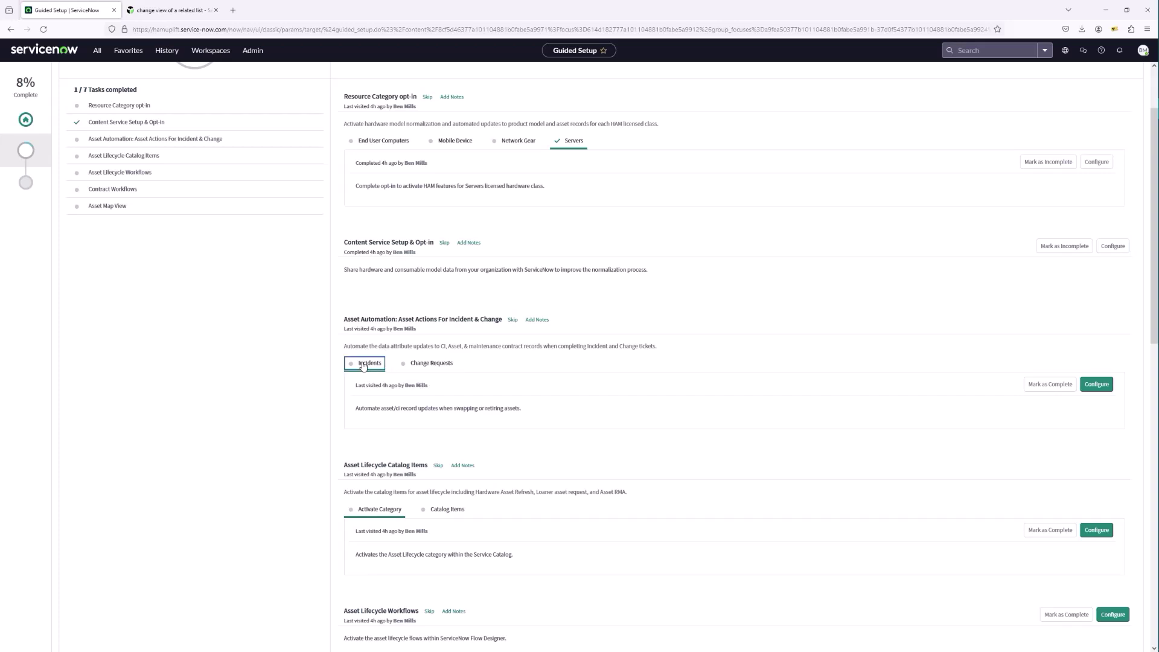
left_click(1096, 385)
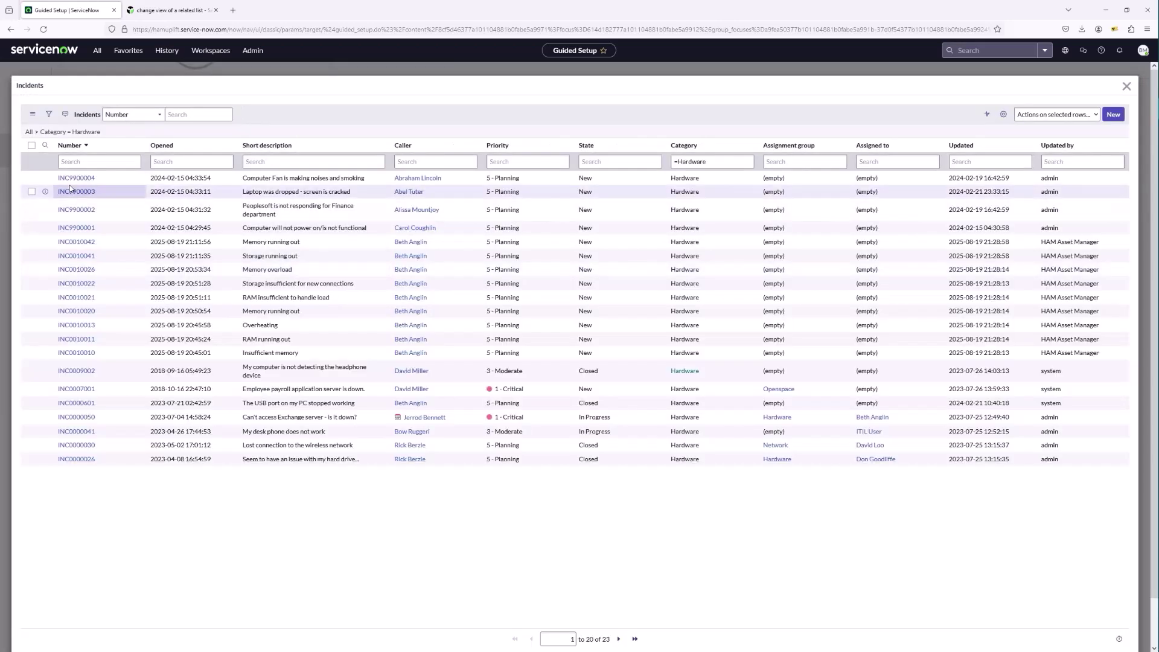
left_click(82, 194)
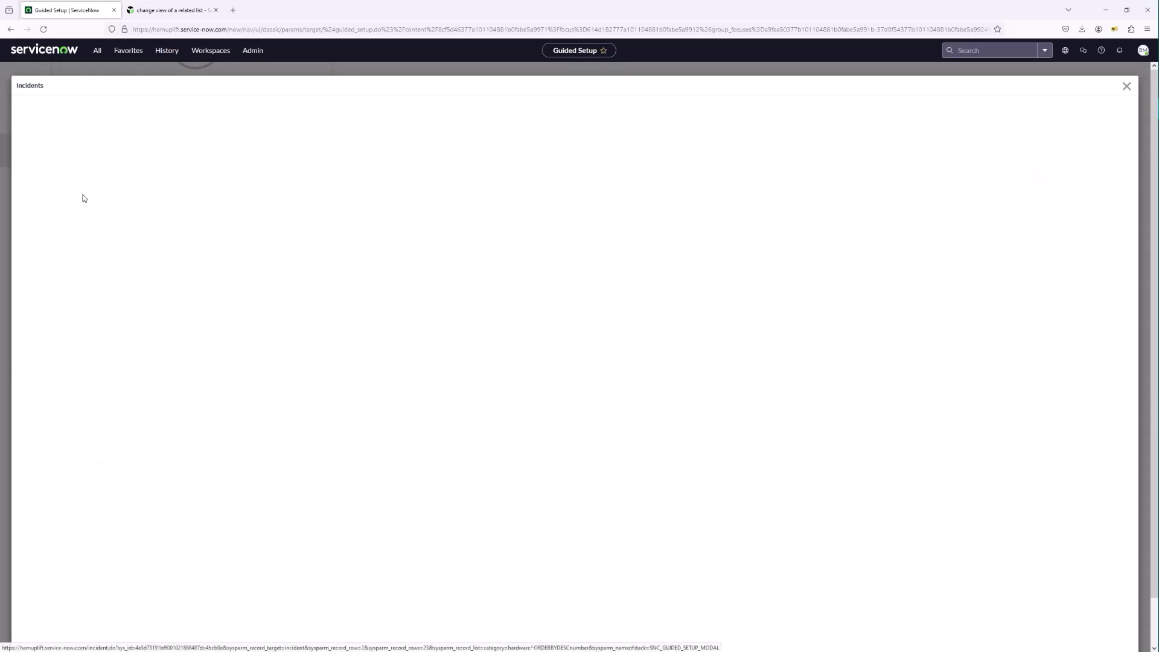
scroll(272, 352, "down", 1)
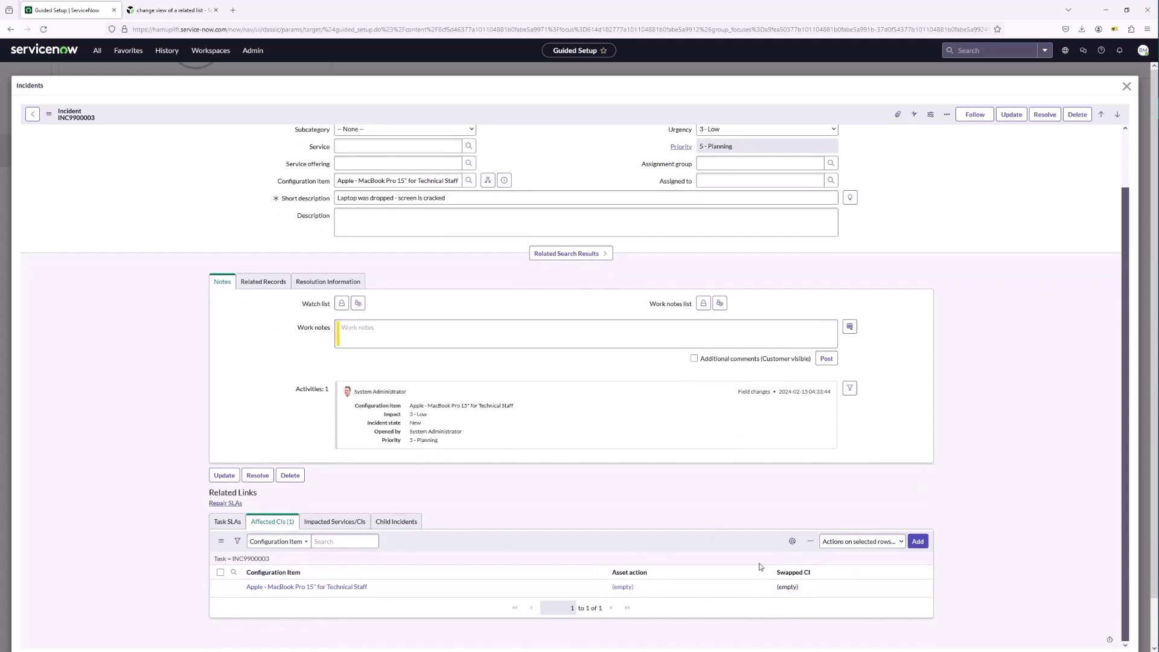
left_click(1126, 86)
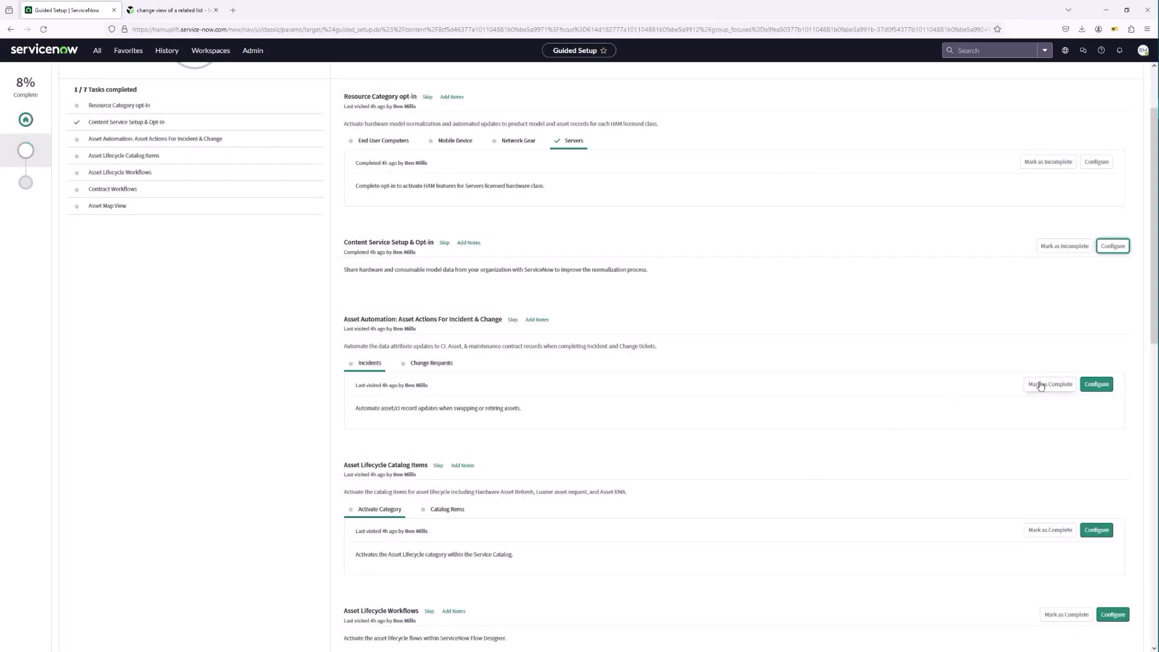
left_click(1041, 385)
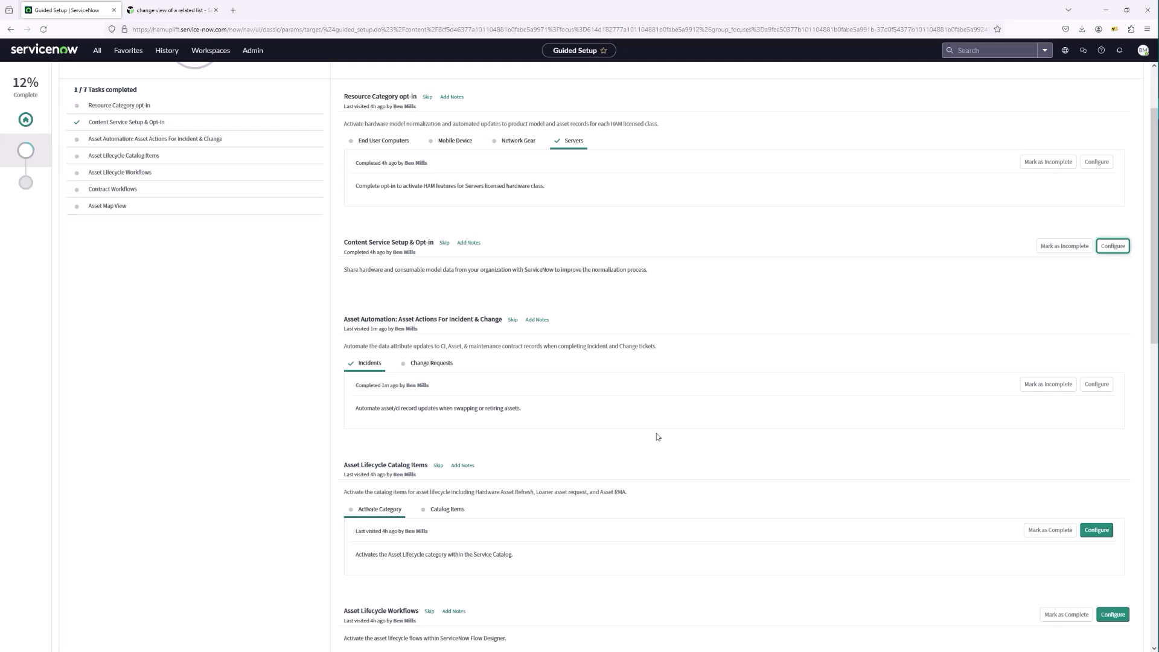
- Review the Asset Lifecycle catalog category's activation and mark the Activate Category task as complete
left_click(1096, 529)
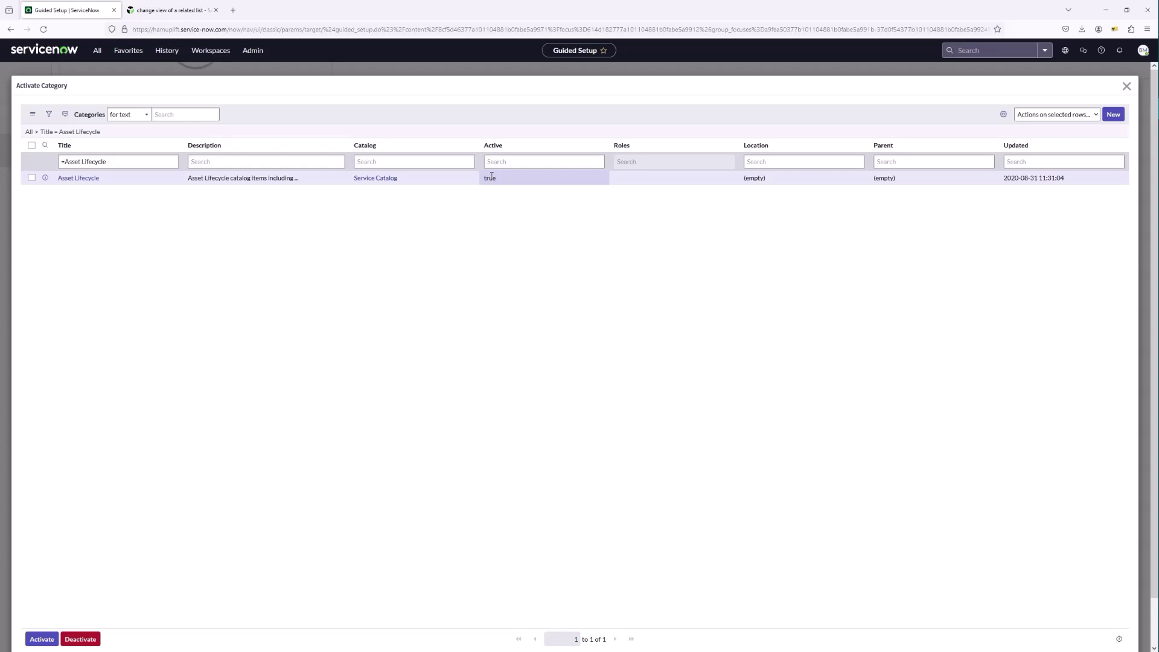
left_click(1126, 86)
left_click(1050, 530)
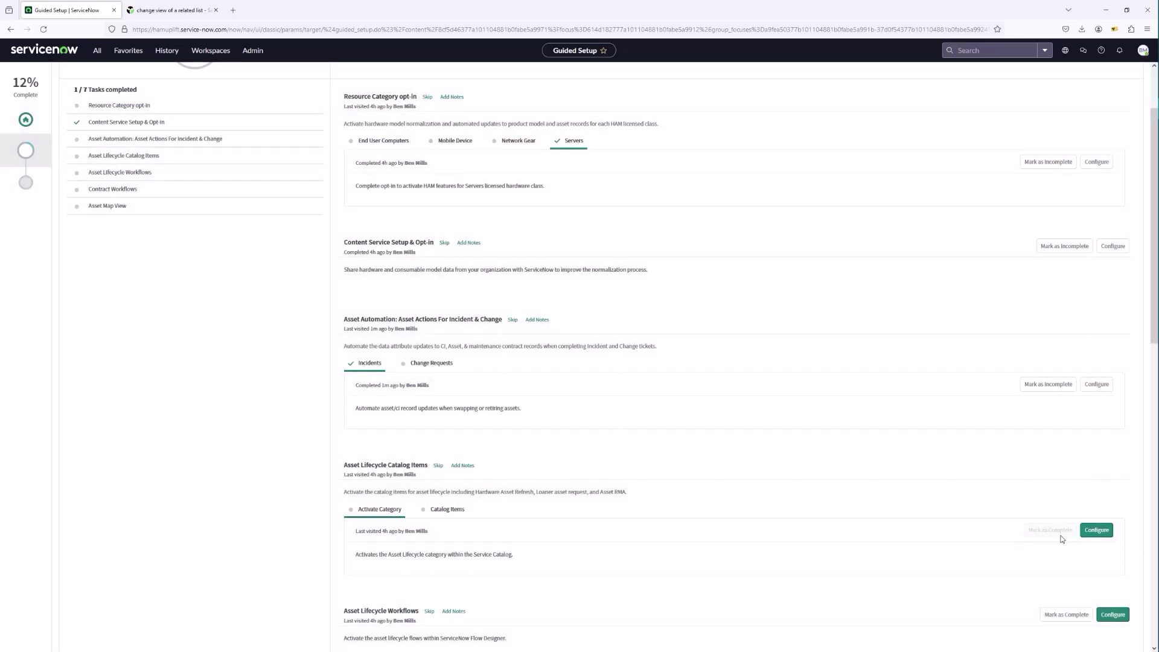
- Review the activation of the hardware asset flows for Asset Lifecycle Workflows and mark that task as complete
scroll(992, 479, "down", 3)
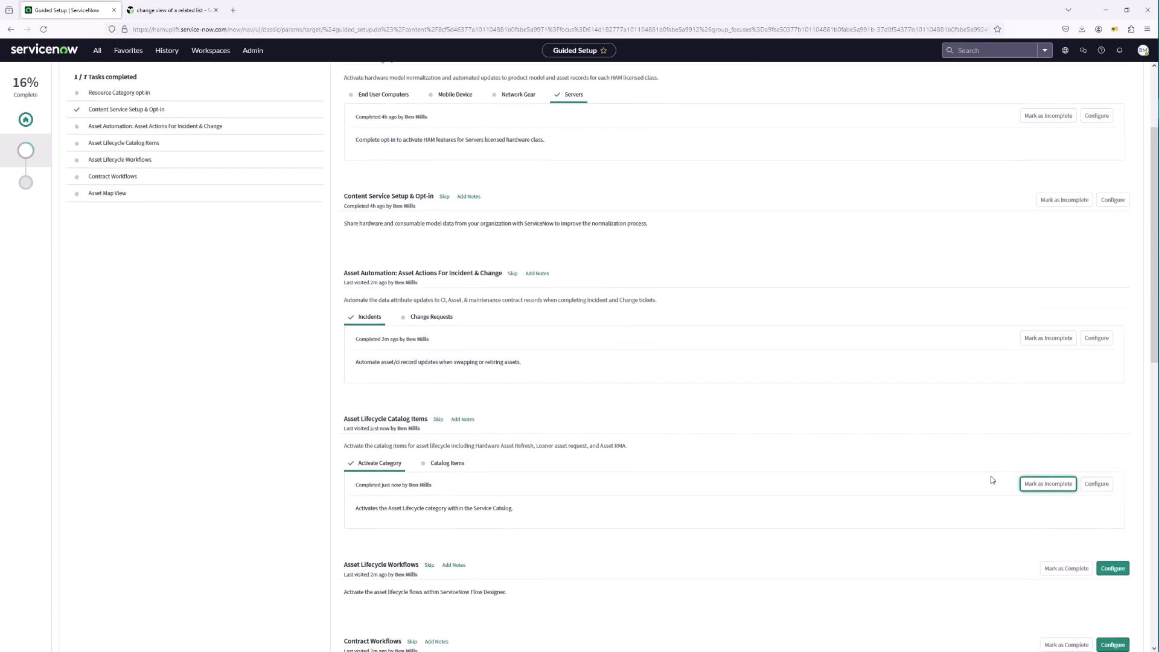
scroll(991, 480, "down", 3)
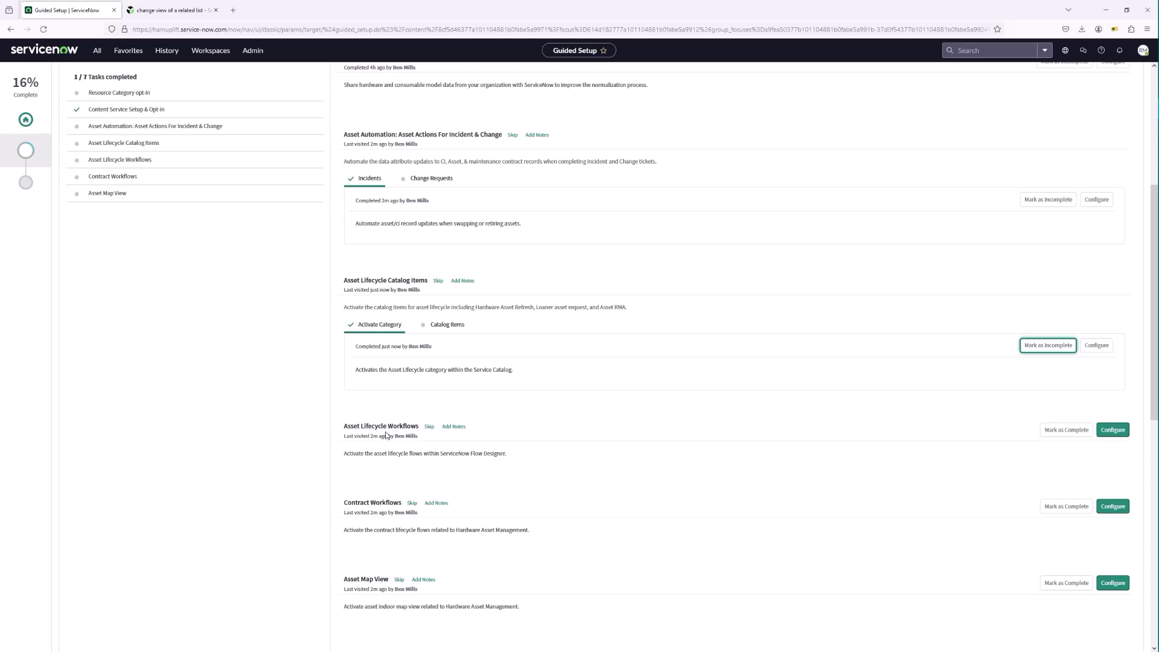
left_click(1110, 433)
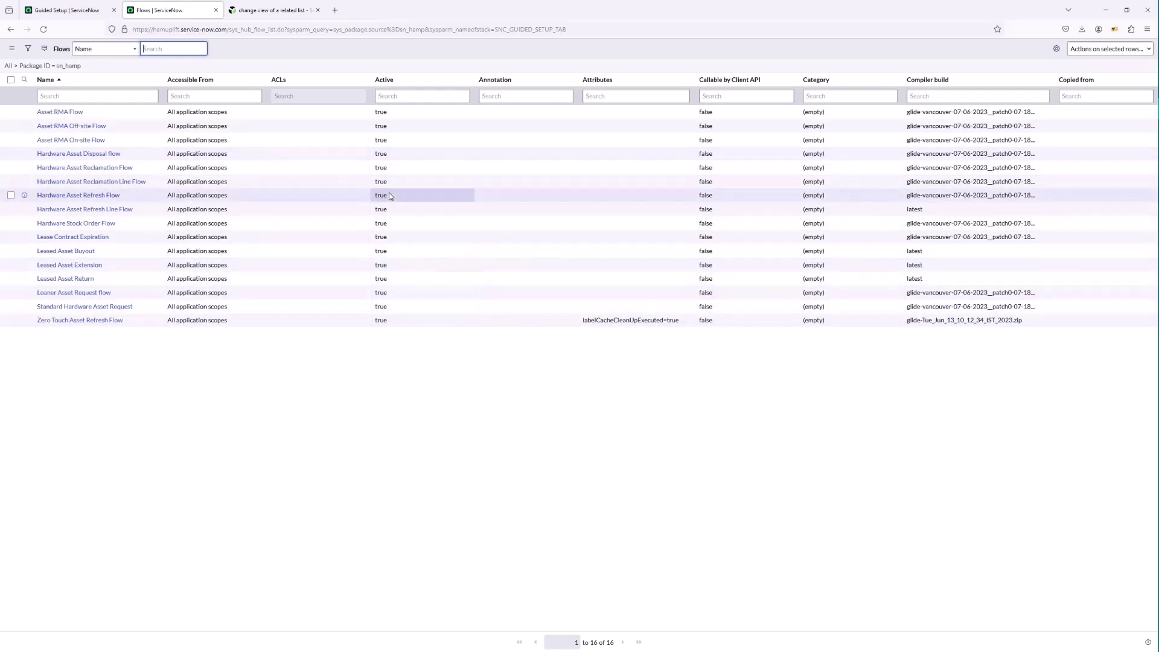
left_click(215, 10)
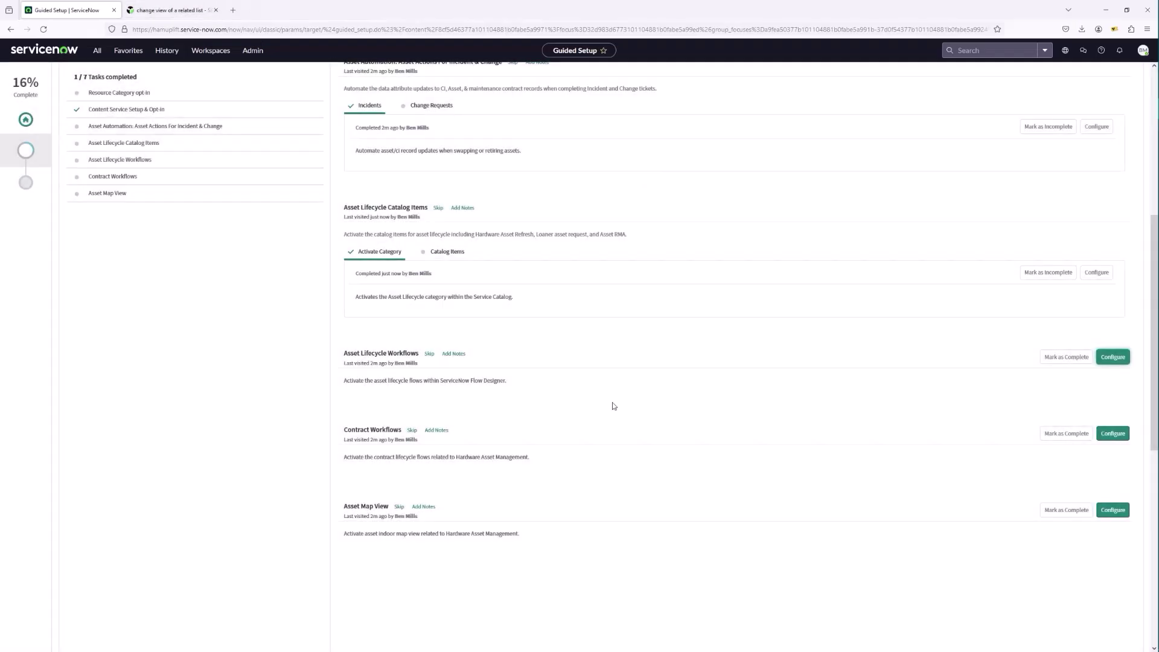
left_click(1067, 357)
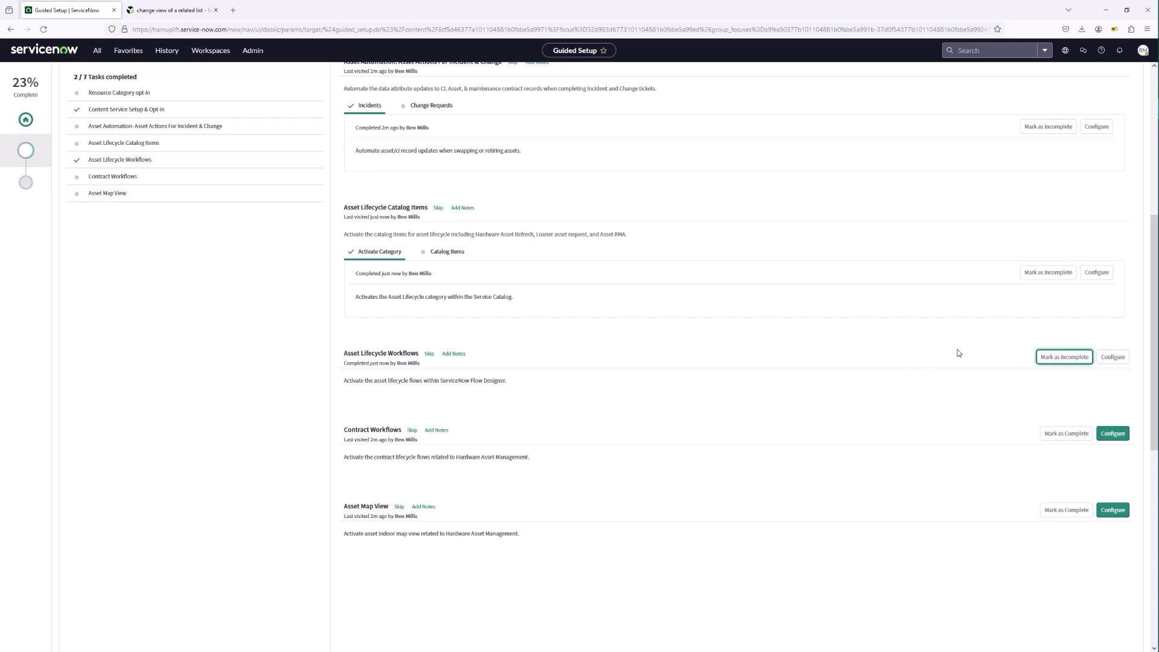
- Review the contract renewal flow system property in its editable form and mark the Contract Workflows task as complete
left_click(1118, 434)
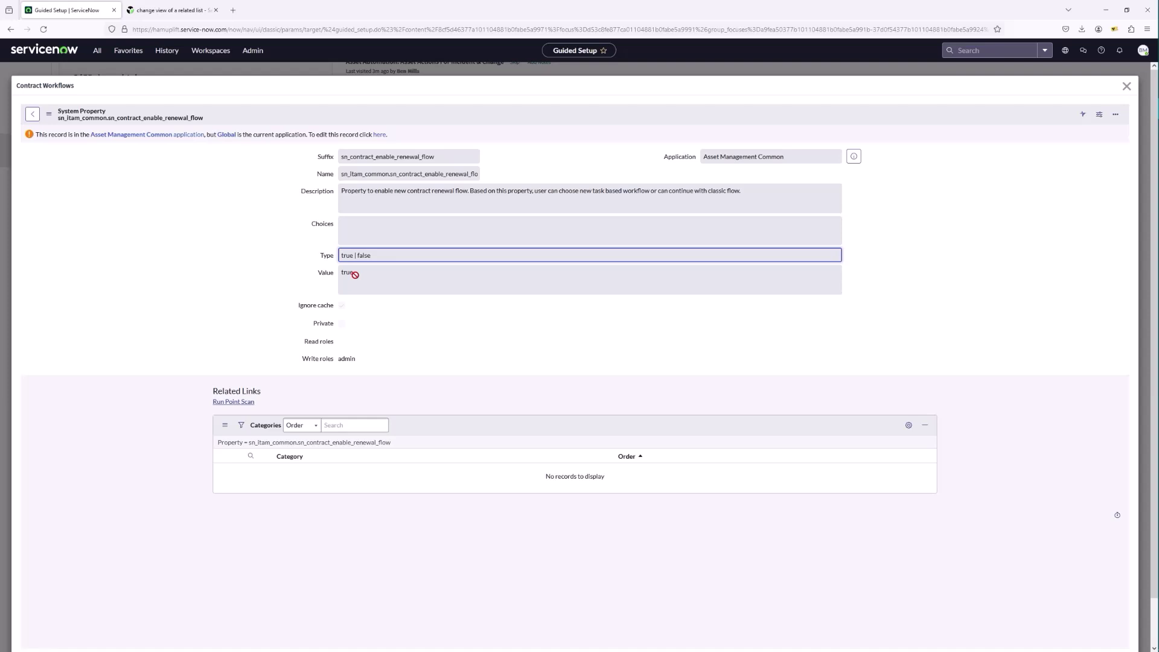
left_click(377, 136)
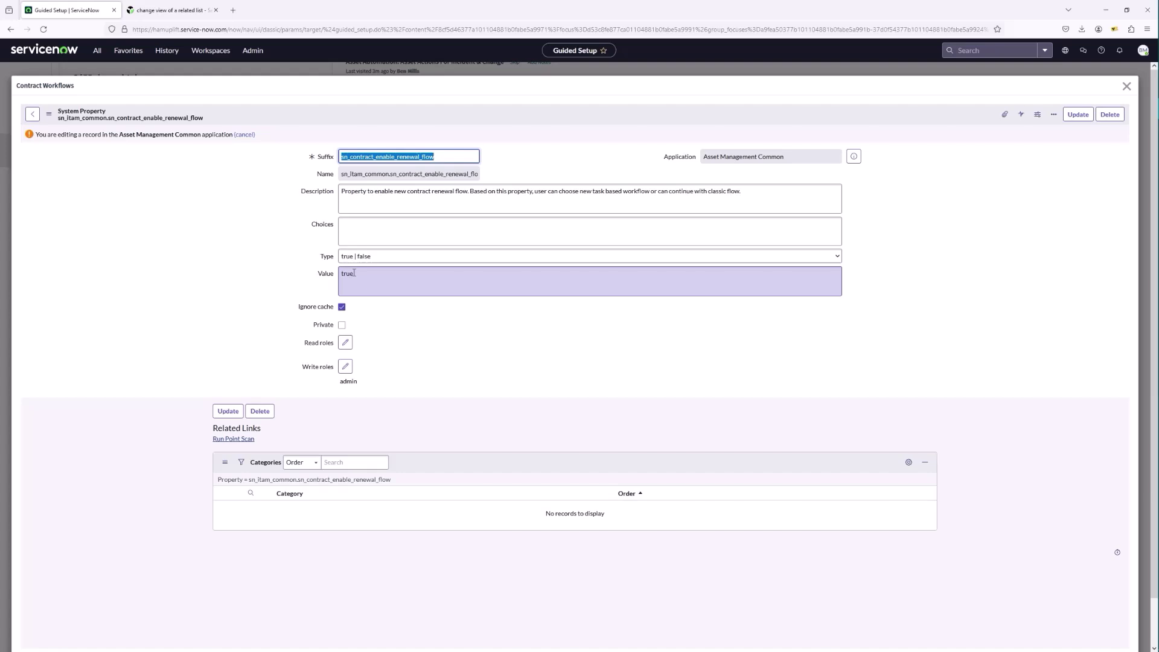
left_click(1126, 86)
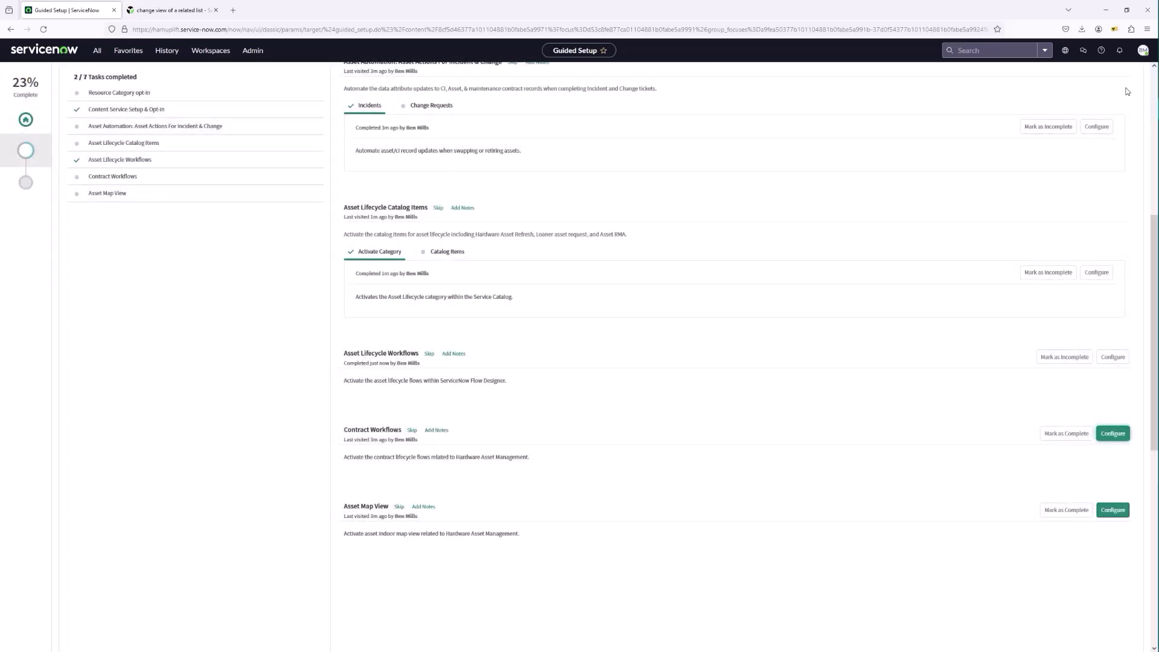
left_click(1053, 434)
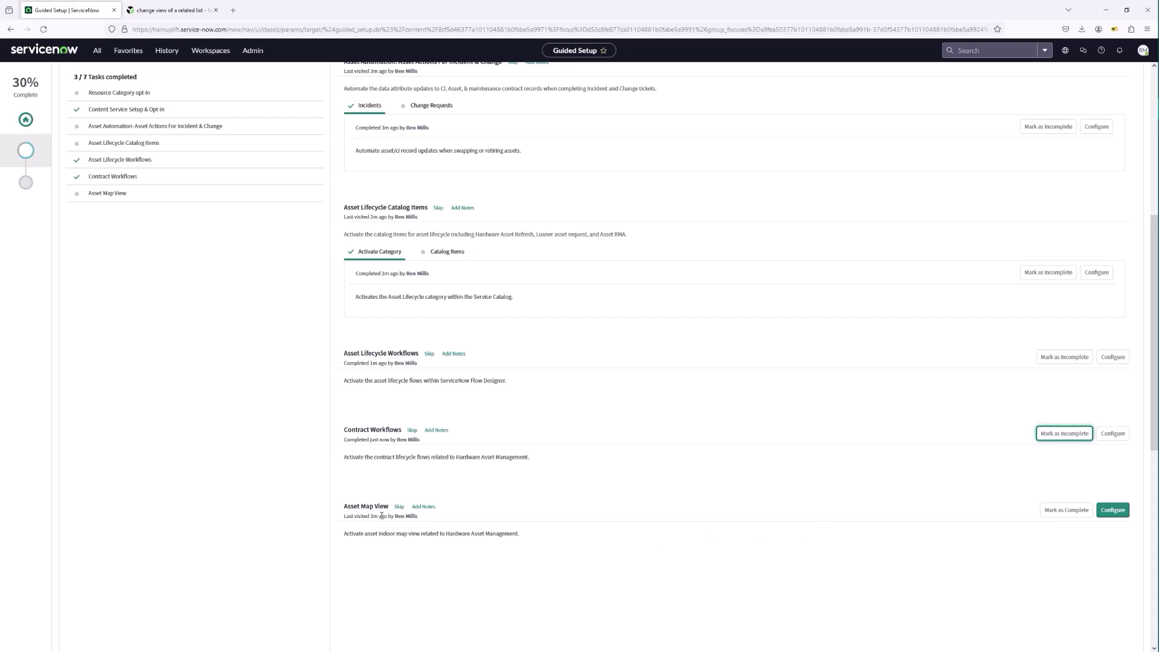
- Enable the sn_enable_indoormap_for_assets system property, save the record, and mark the Asset Map View task as complete
left_click(1121, 517)
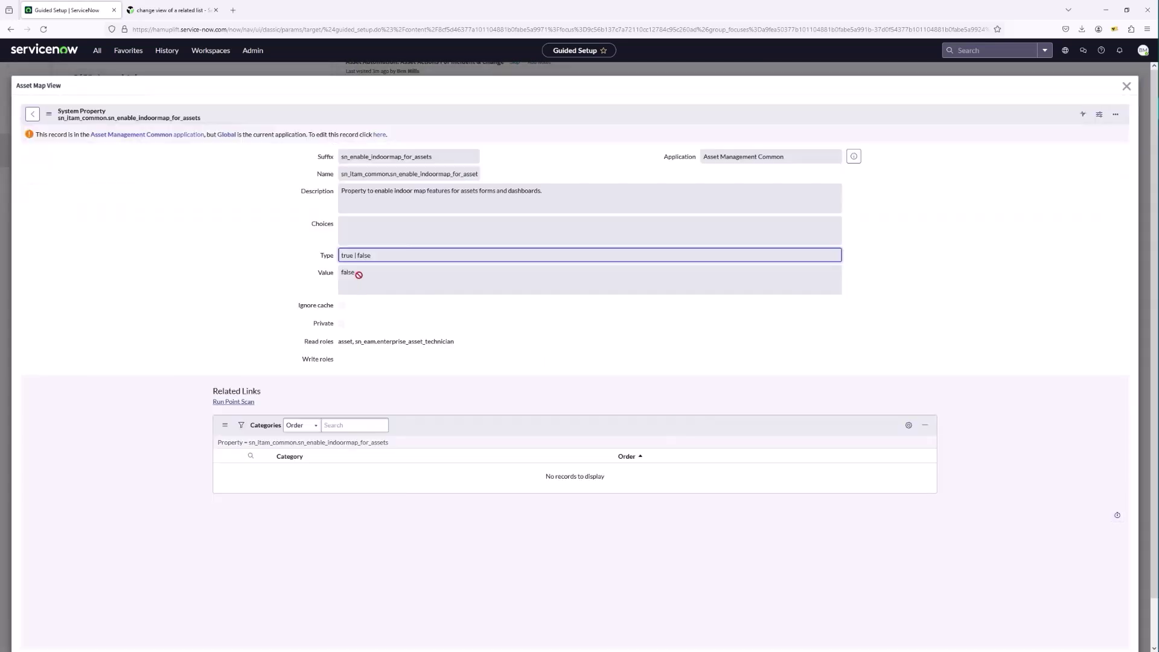
left_click(381, 135)
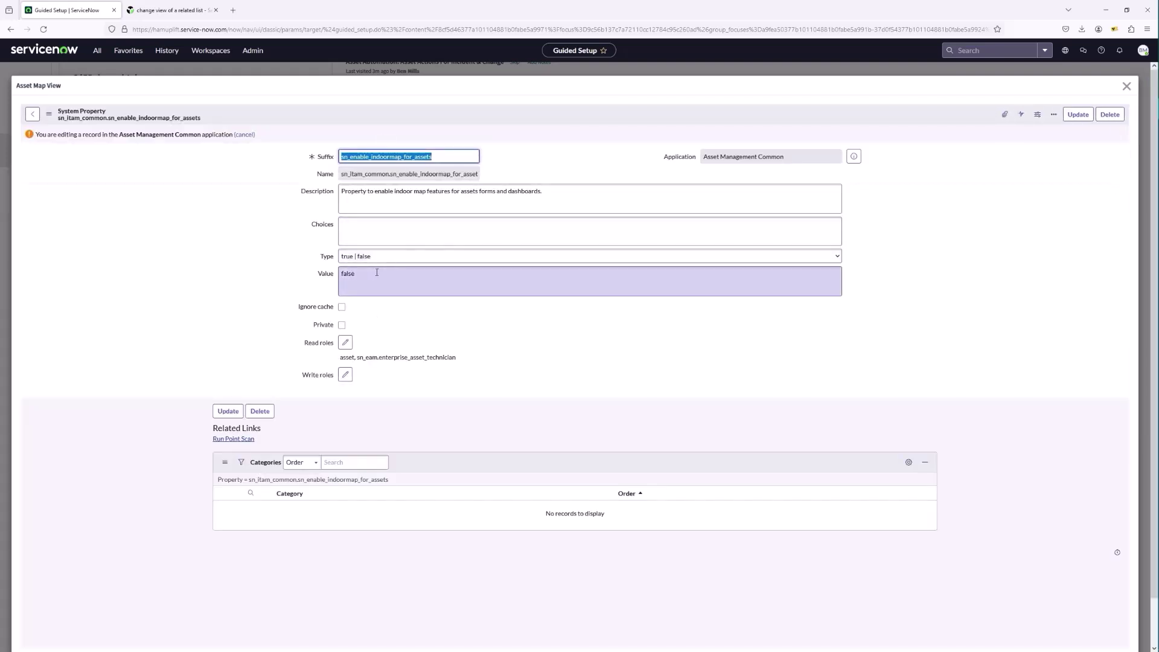
left_click(374, 276)
key("BackSpace")
key("BackSpace")
key("BackSpace")
key("BackSpace")
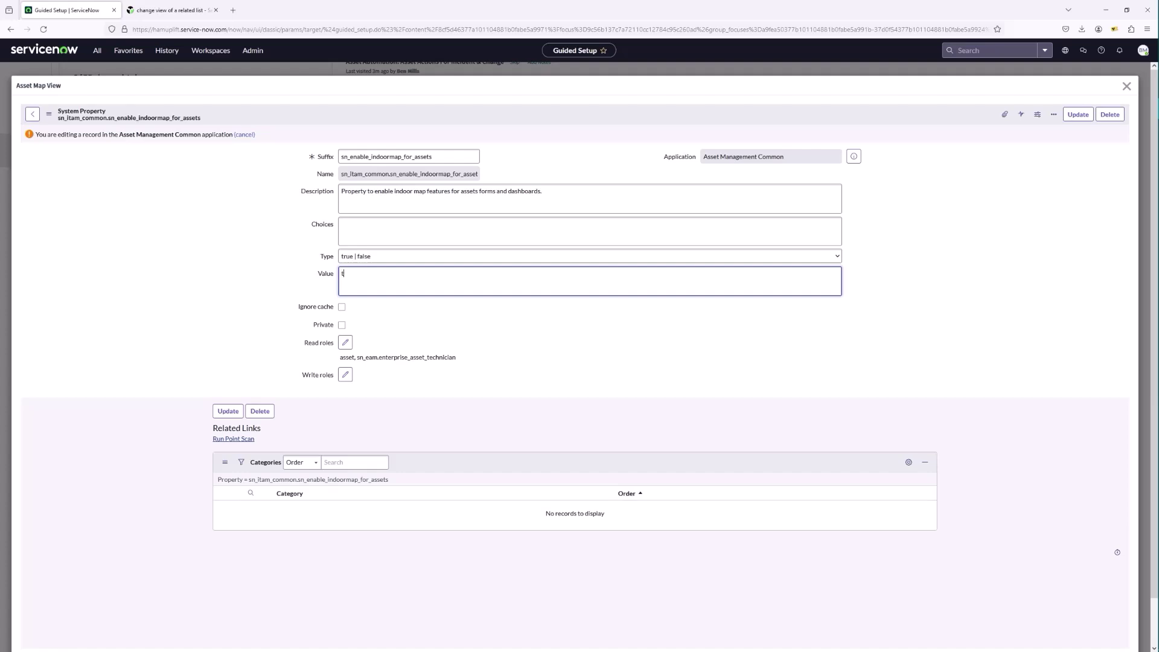
left_click(1078, 115)
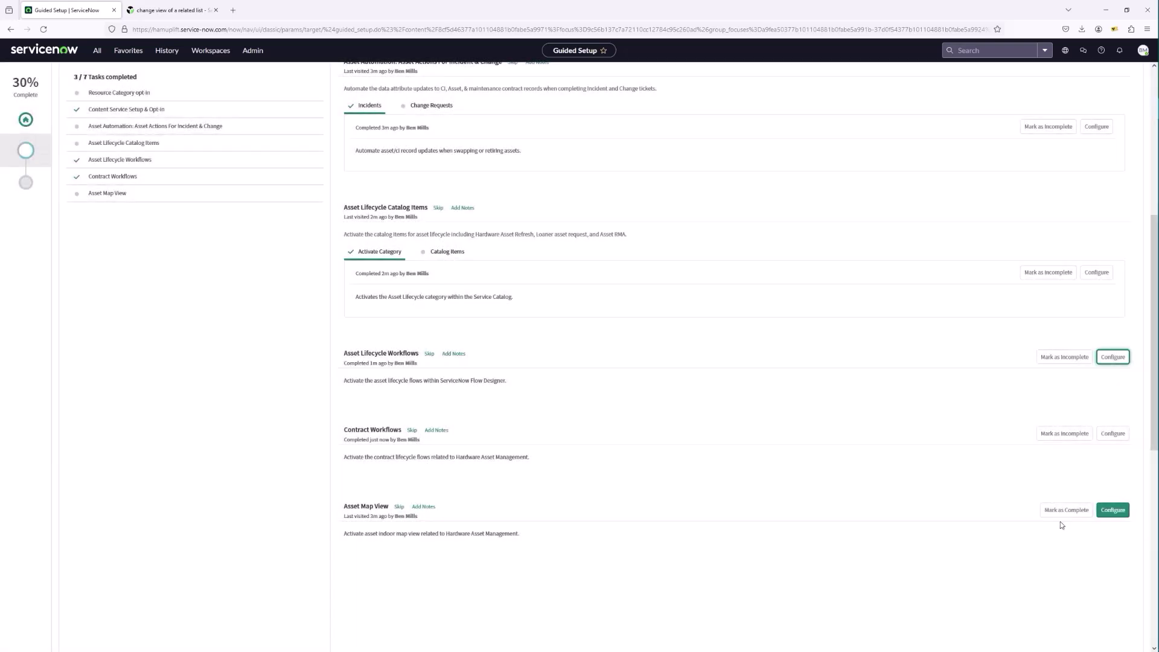
left_click(1066, 514)
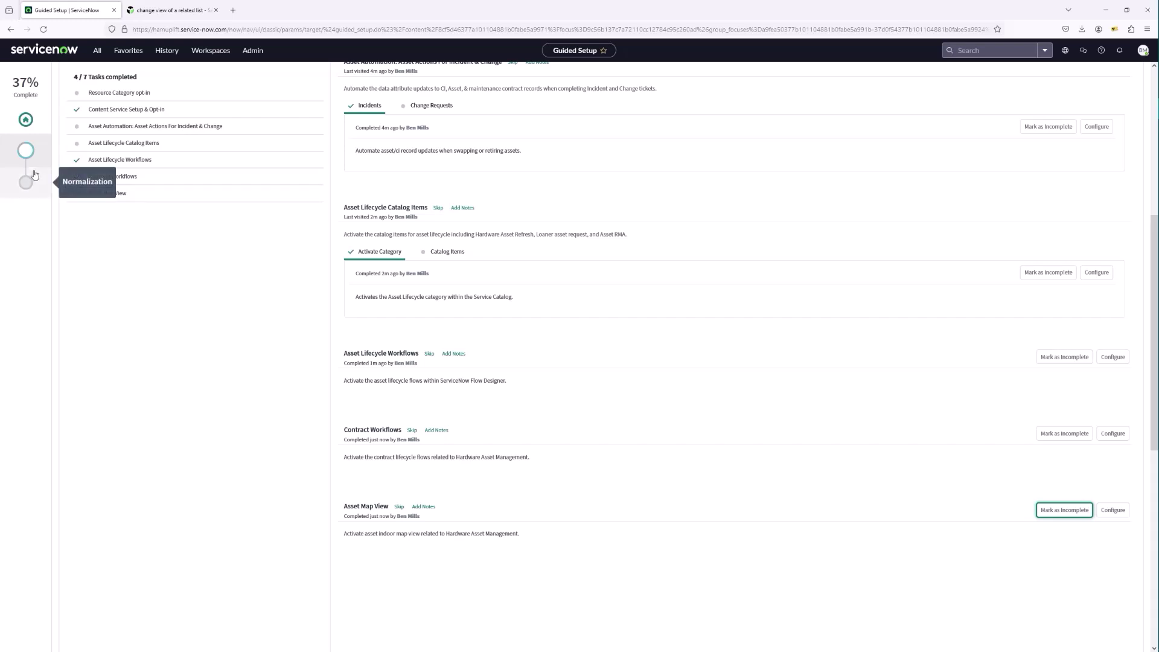
- Review the completion of the End User Computers, Mobile Device, Network Gear and Servers tasks under Resource Category opt-in
scroll(209, 242, "up", 1)
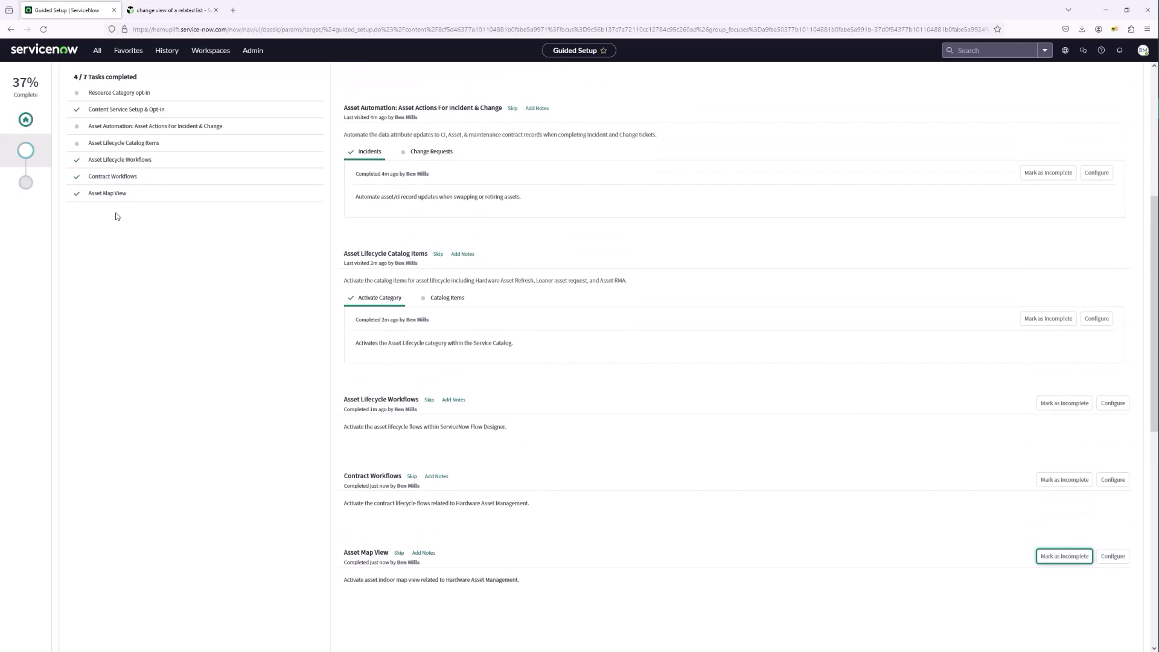
left_click(30, 187)
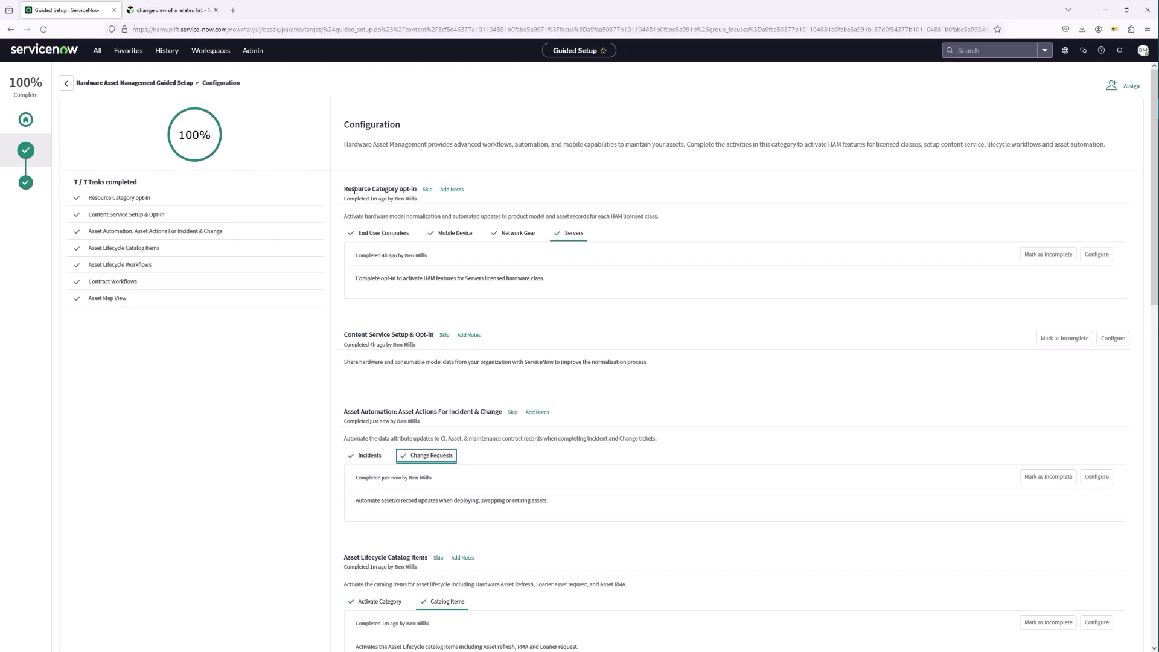
left_click(382, 235)
left_click(437, 234)
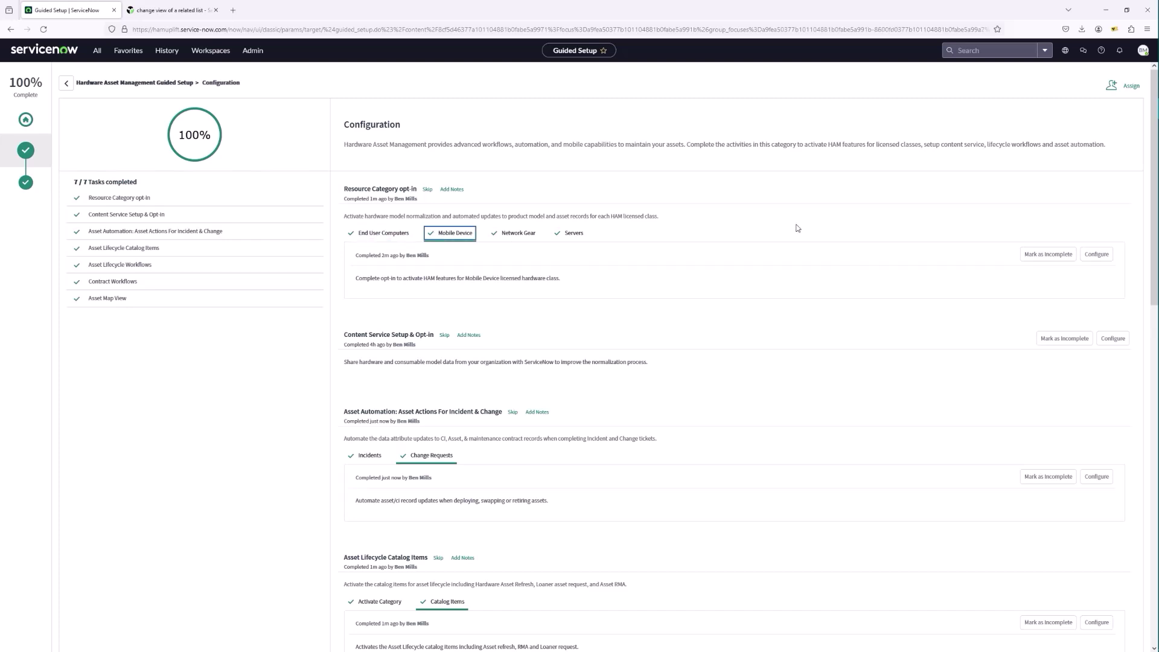
left_click(524, 238)
left_click(573, 236)
left_click(383, 241)
left_click(456, 240)
left_click(525, 242)
left_click(568, 238)
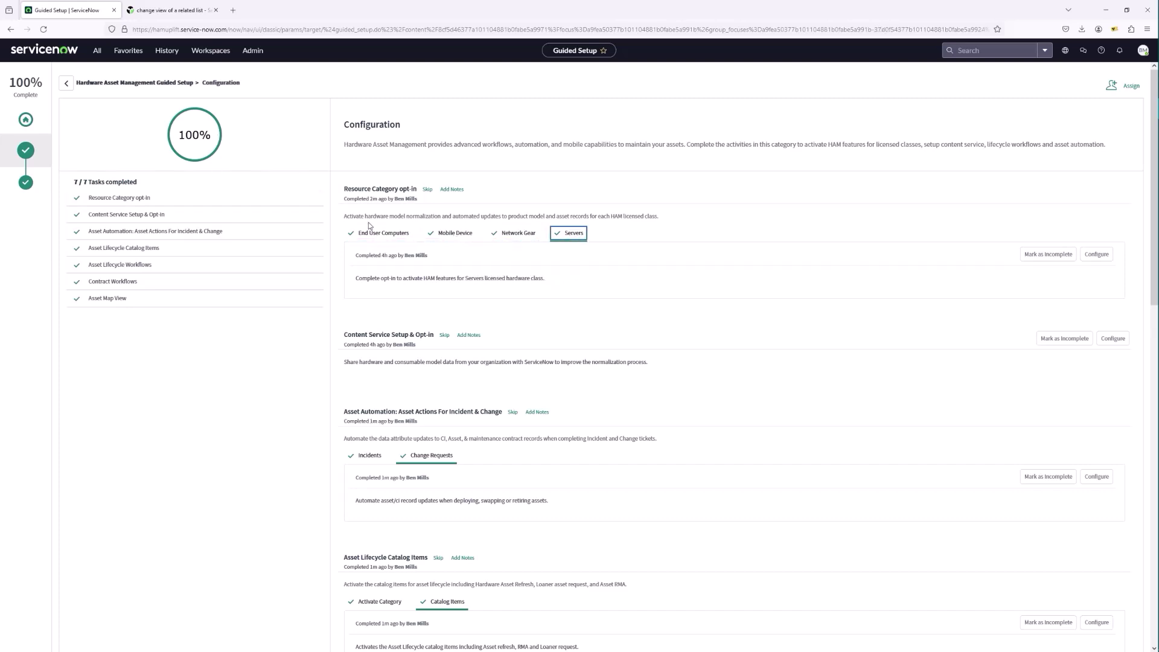
left_click(382, 235)
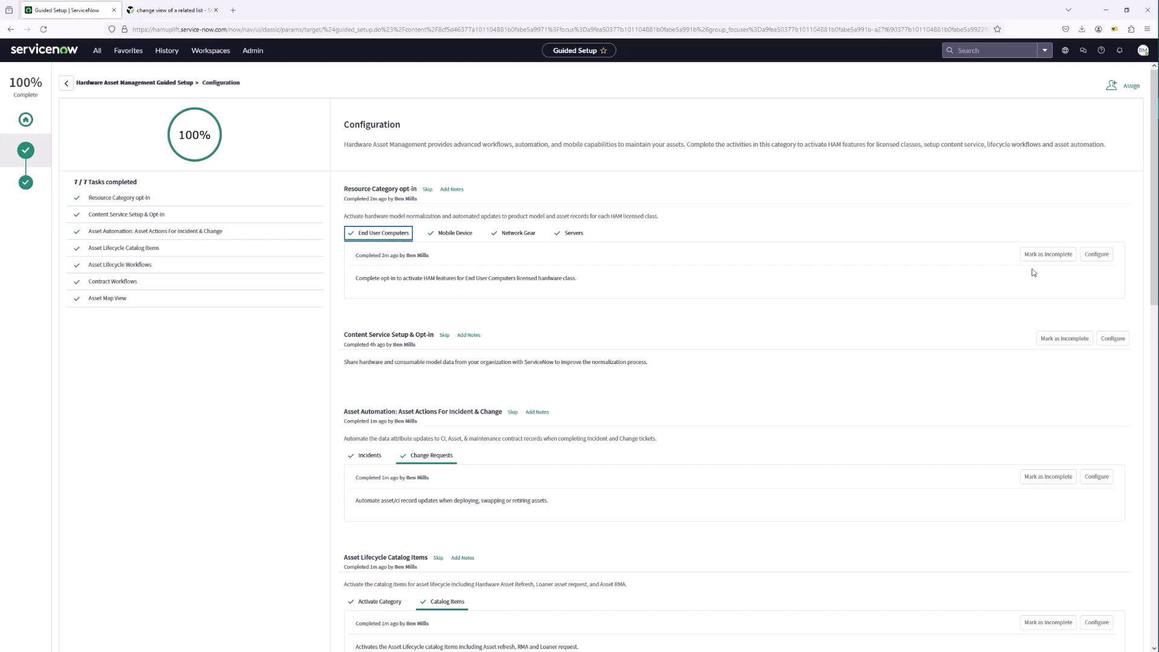
left_click(462, 235)
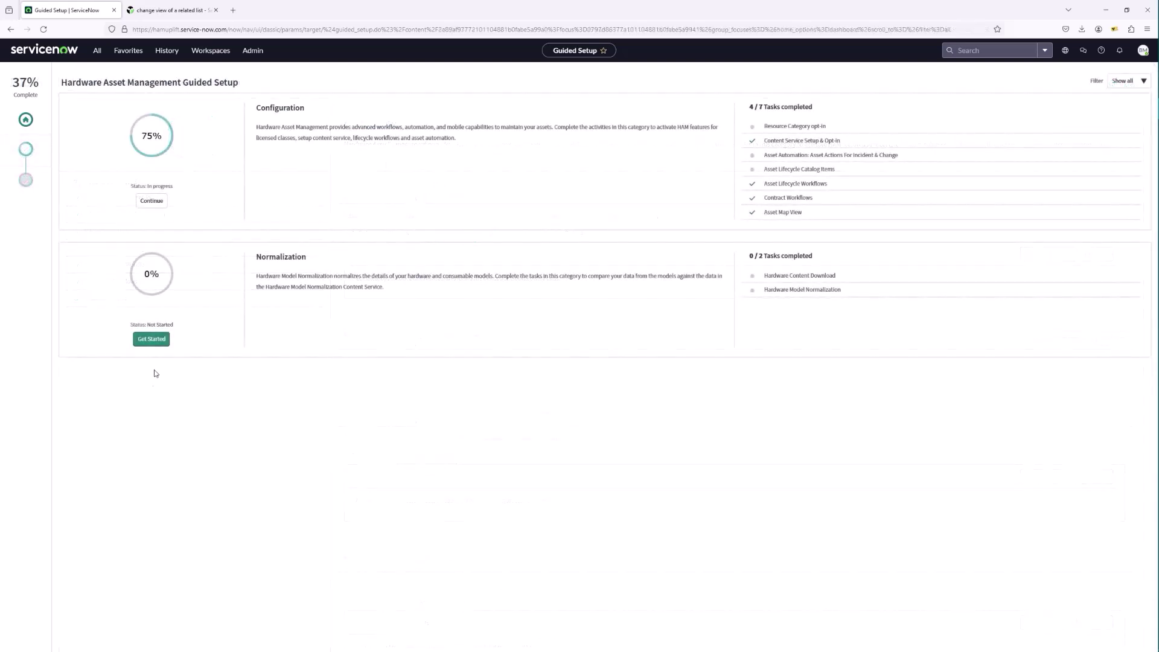
- Start the Normalization category and execute the "Download Hardware Content: Device type" job immediately from its job definition
left_click(152, 339)
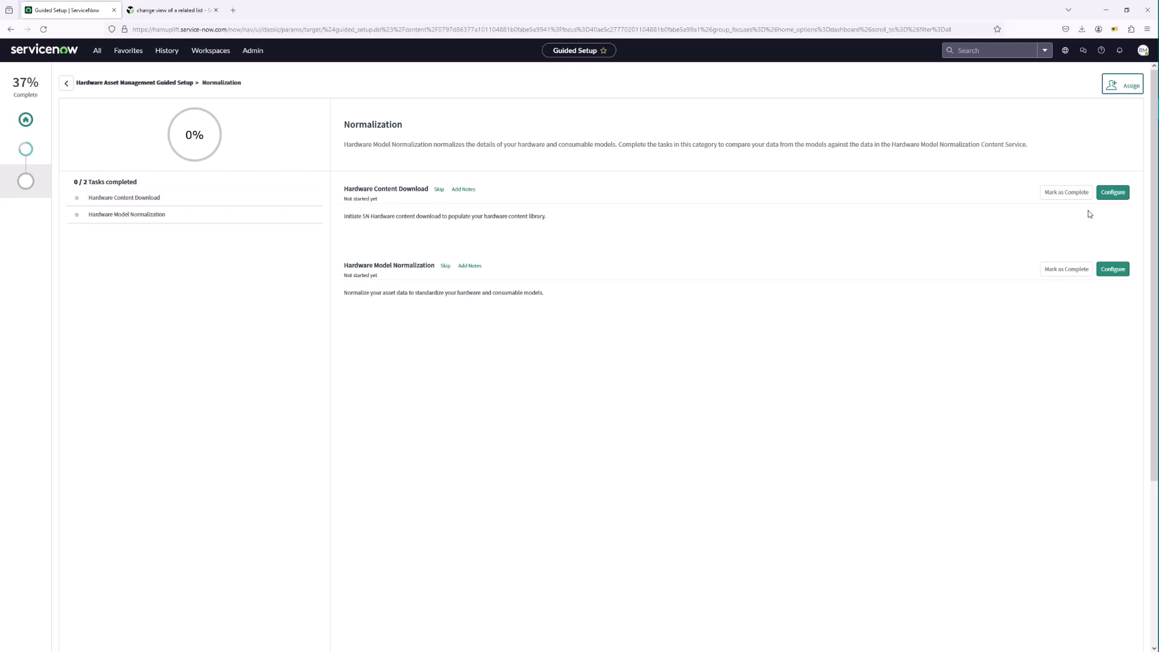
left_click(1112, 193)
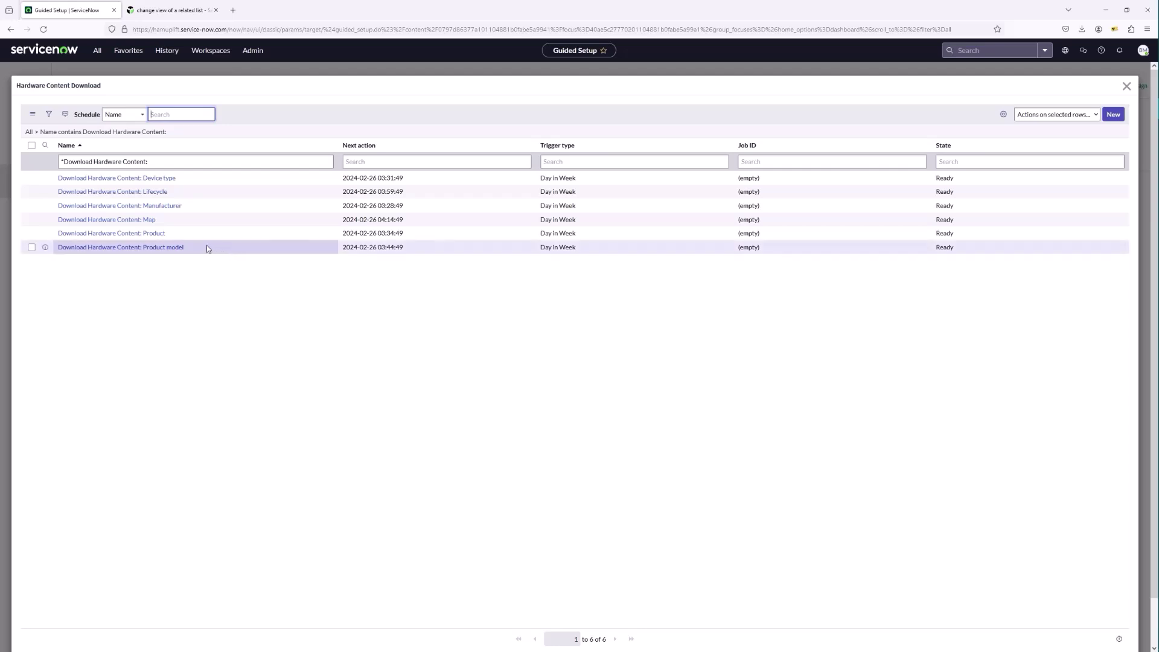
left_click(106, 180)
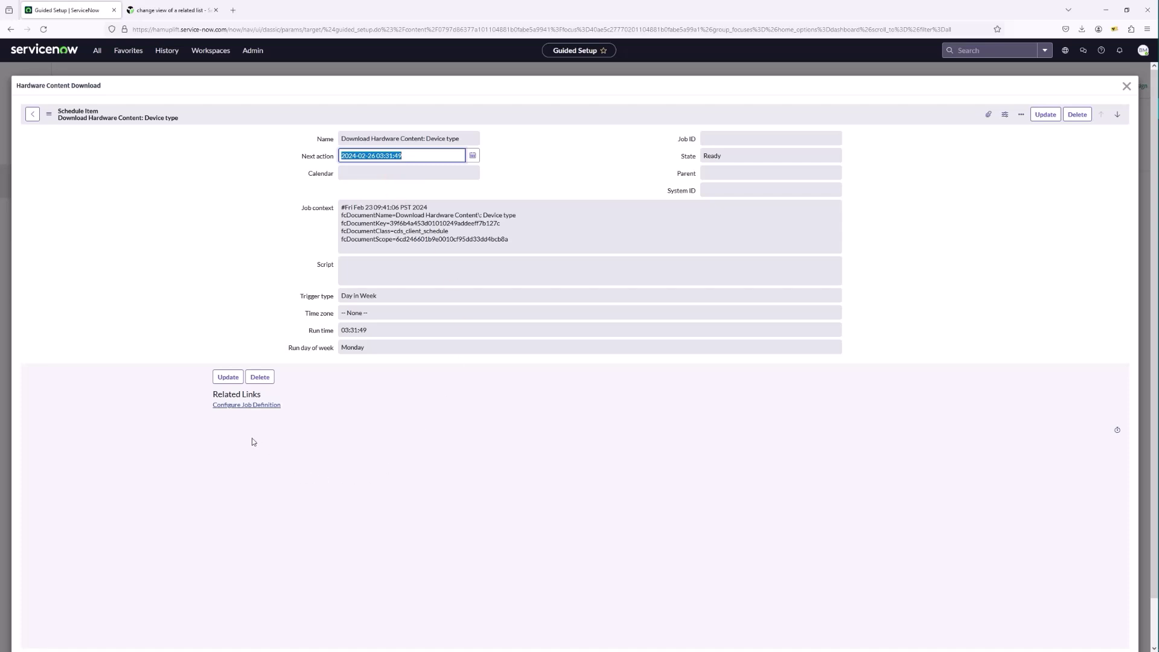
left_click(227, 408)
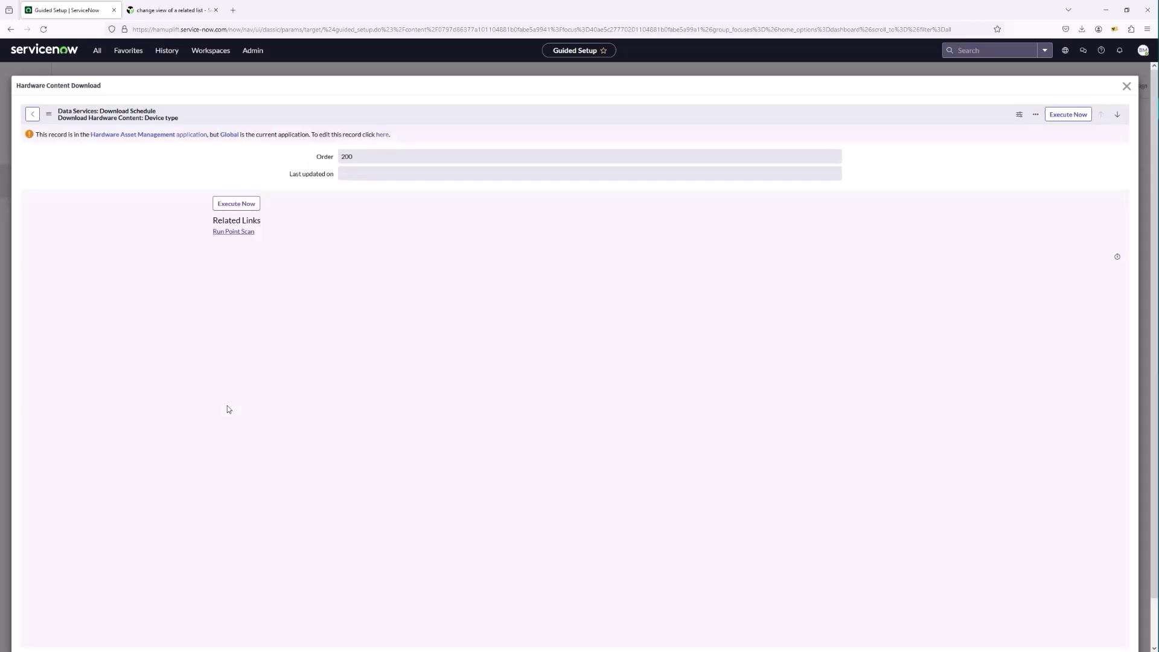
left_click(1065, 118)
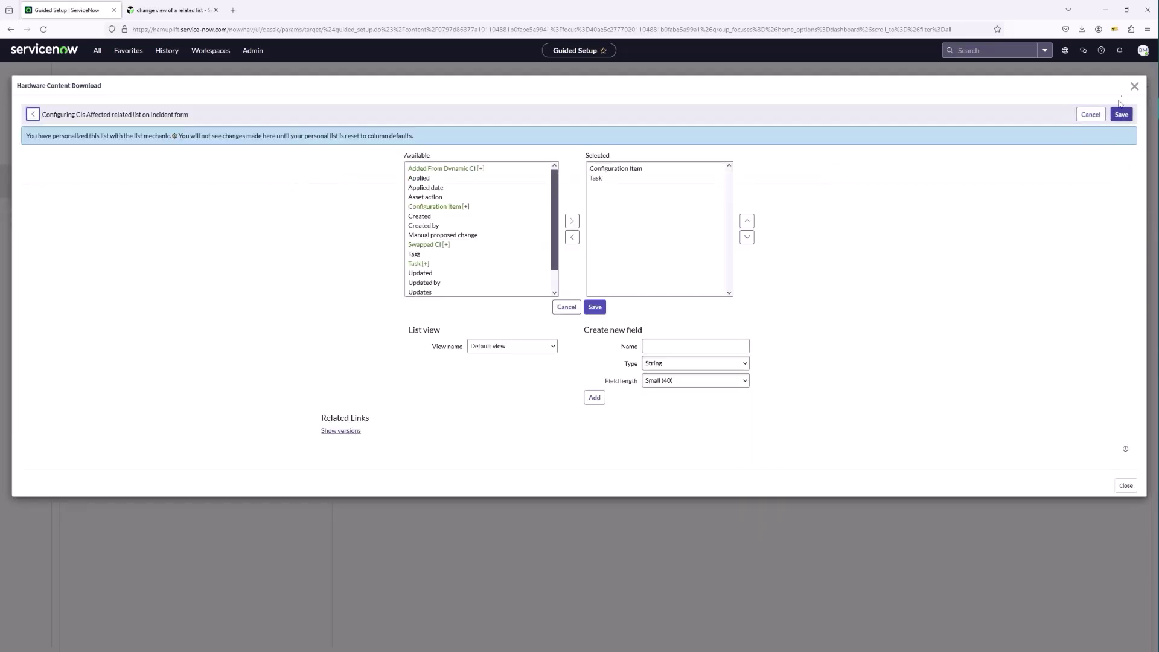
- Execute the "Download Hardware Content: Lifecycle" job immediately from its job definition in the Hardware Content Download task
left_click(1134, 86)
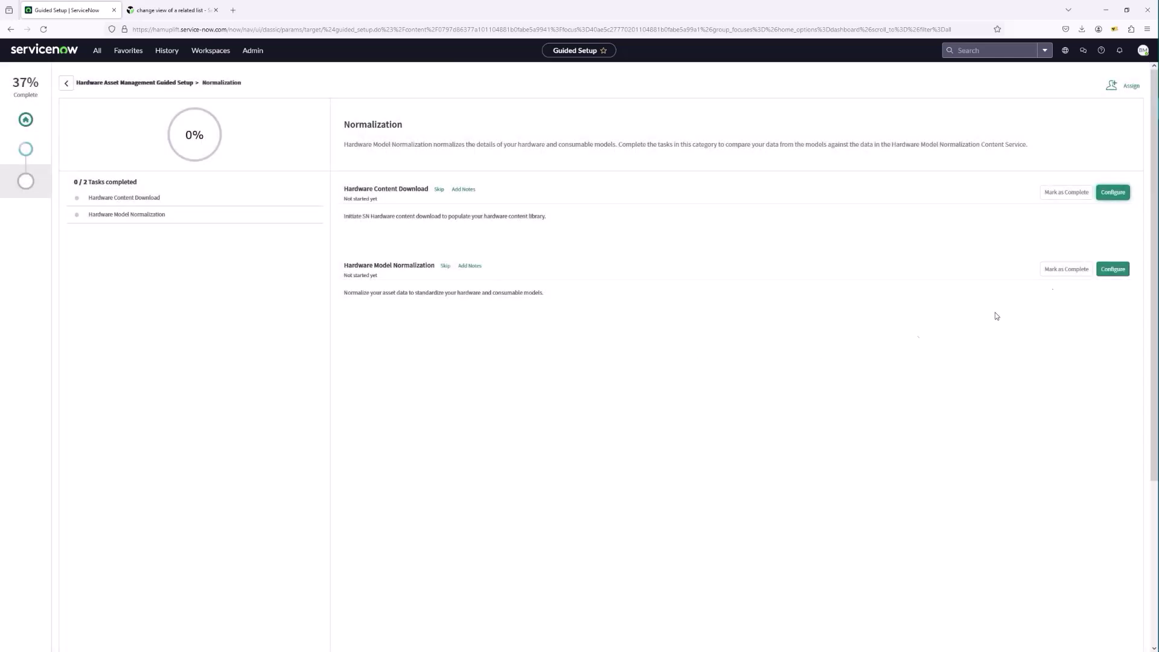
left_click(1112, 193)
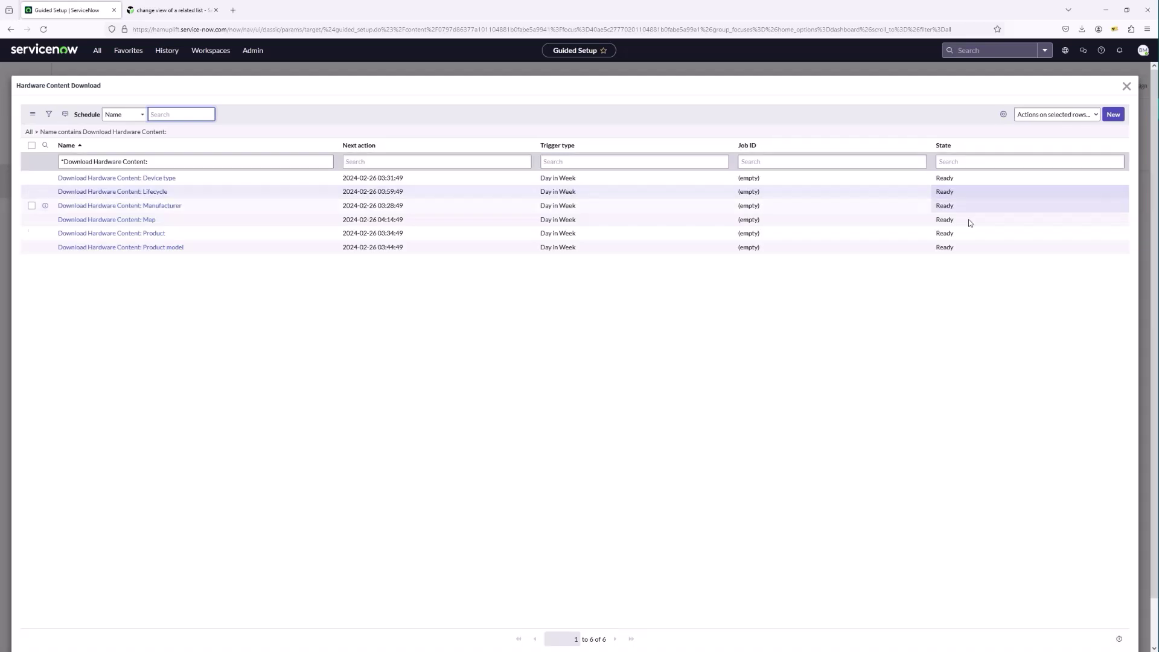
left_click(87, 193)
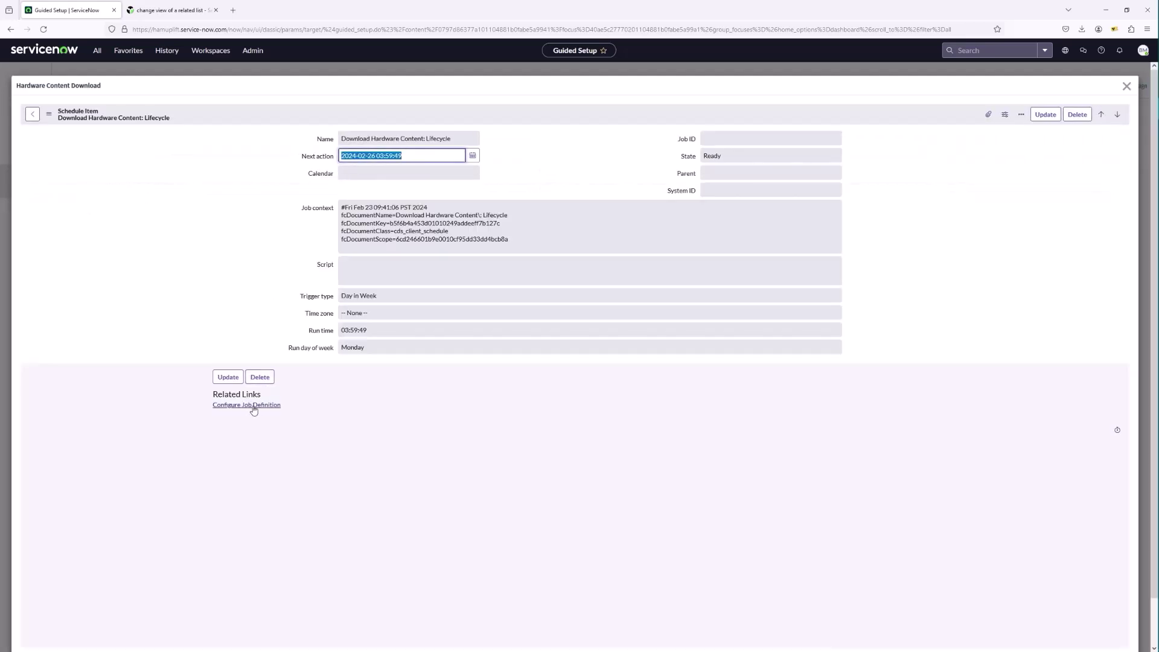
left_click(253, 405)
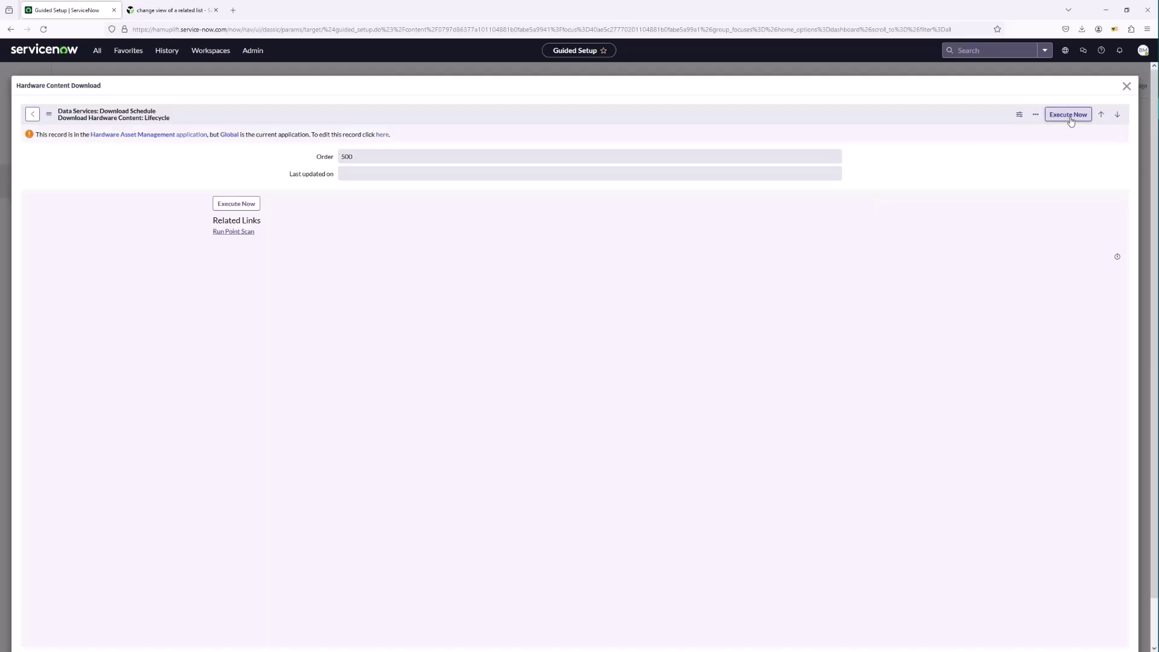
left_click(1069, 120)
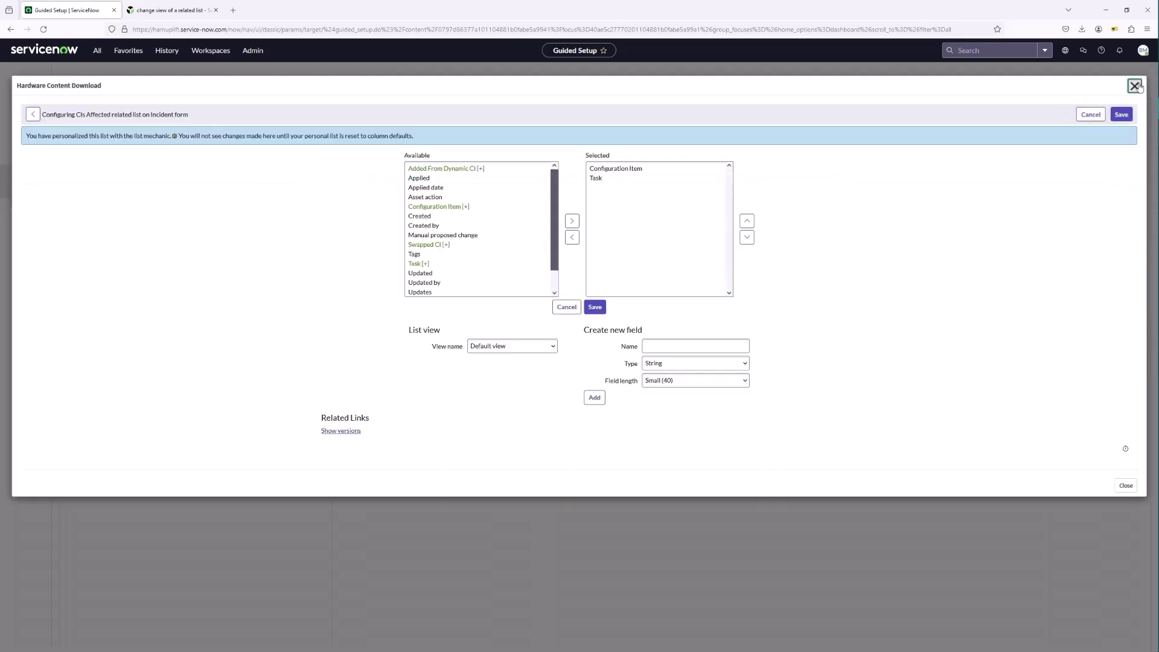
left_click(1126, 86)
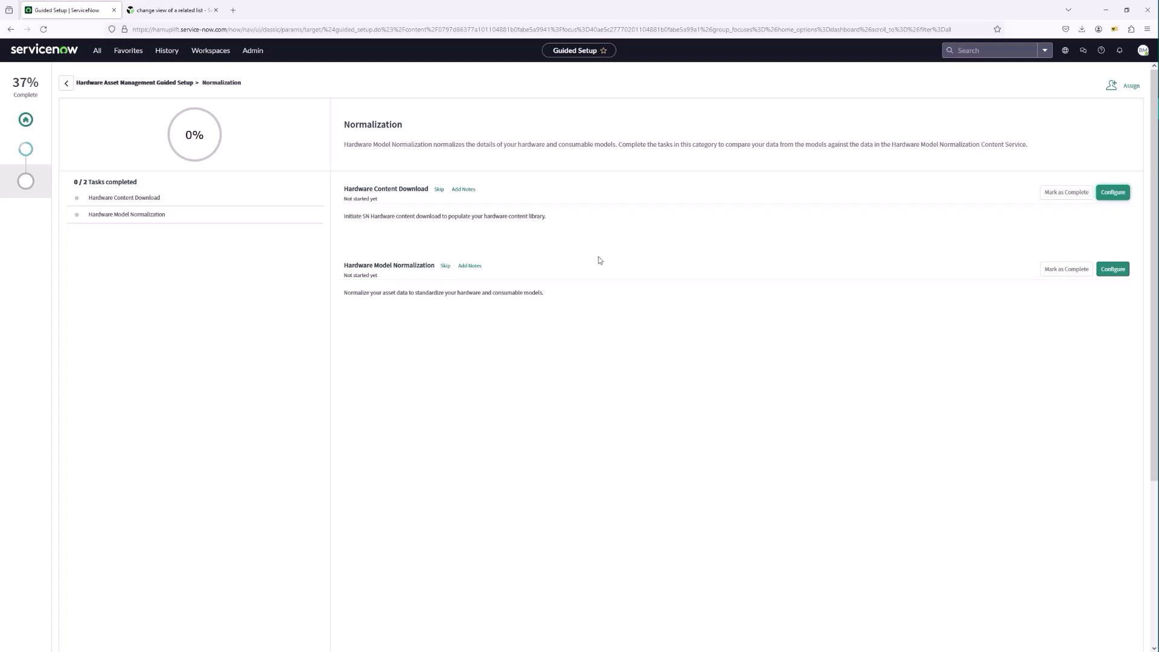
- Execute the "Download Hardware Content: Manufacturer" job immediately from its job definition and return to the Normalization tasks
left_click(1112, 192)
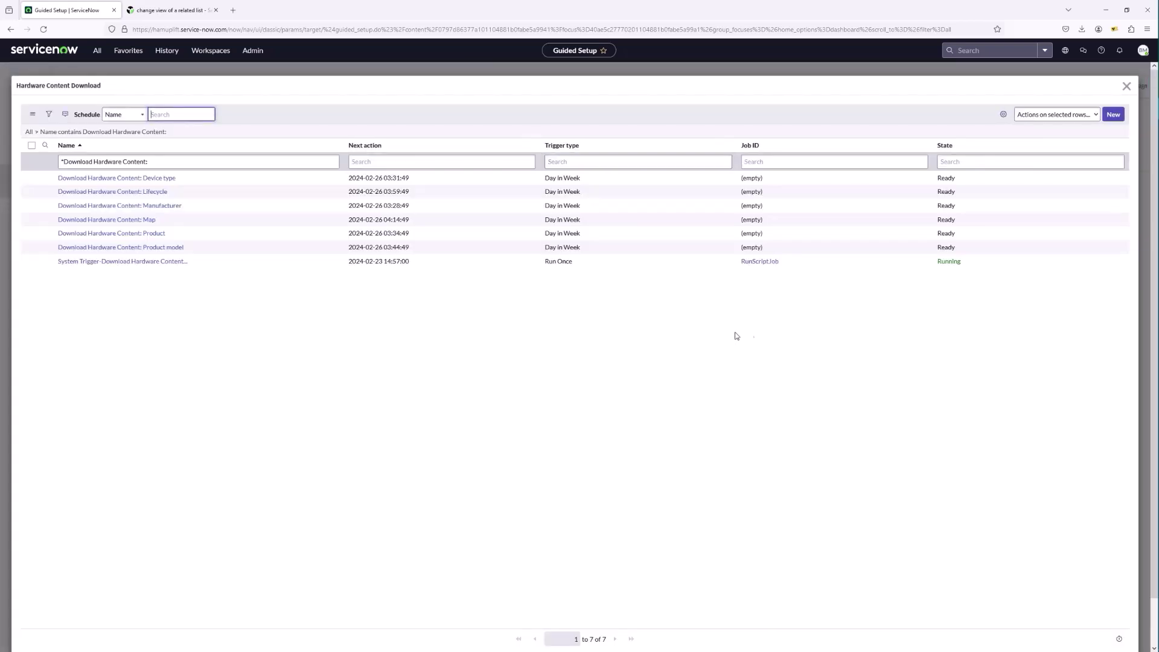
left_click(130, 209)
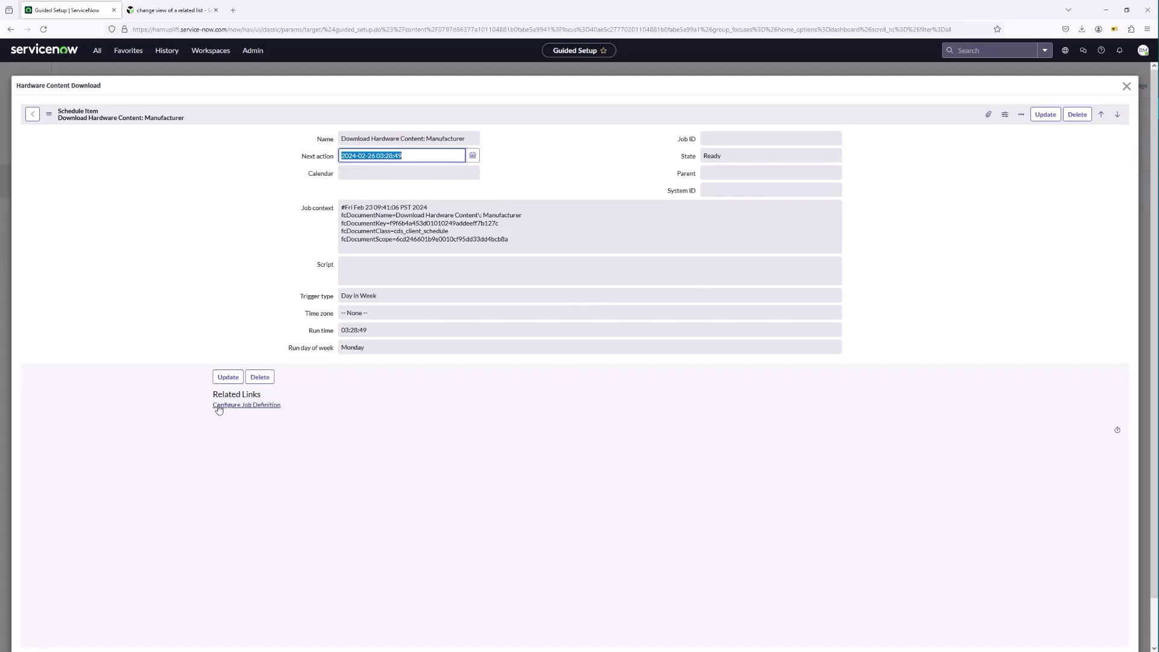
left_click(218, 406)
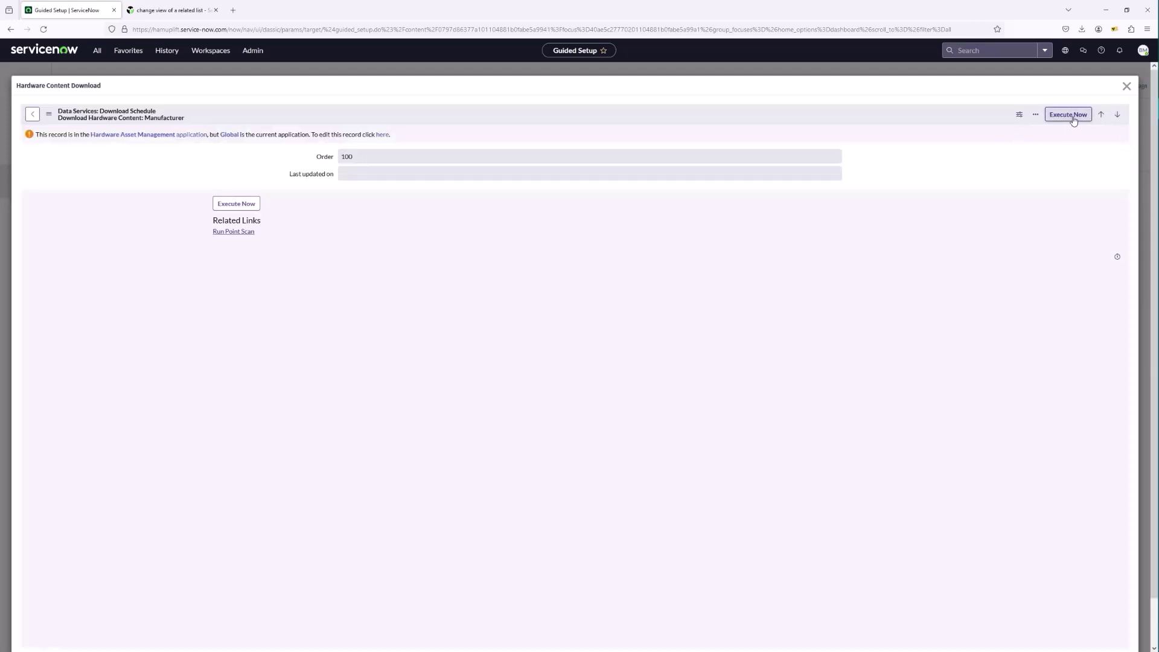
left_click(1072, 118)
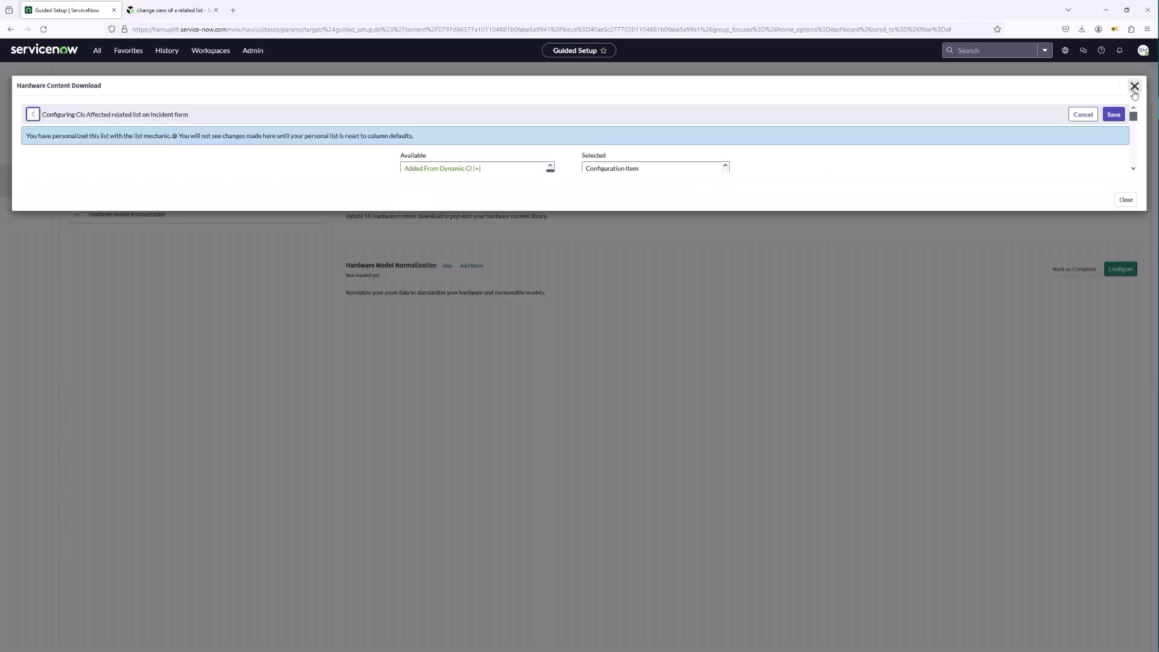
left_click(1133, 87)
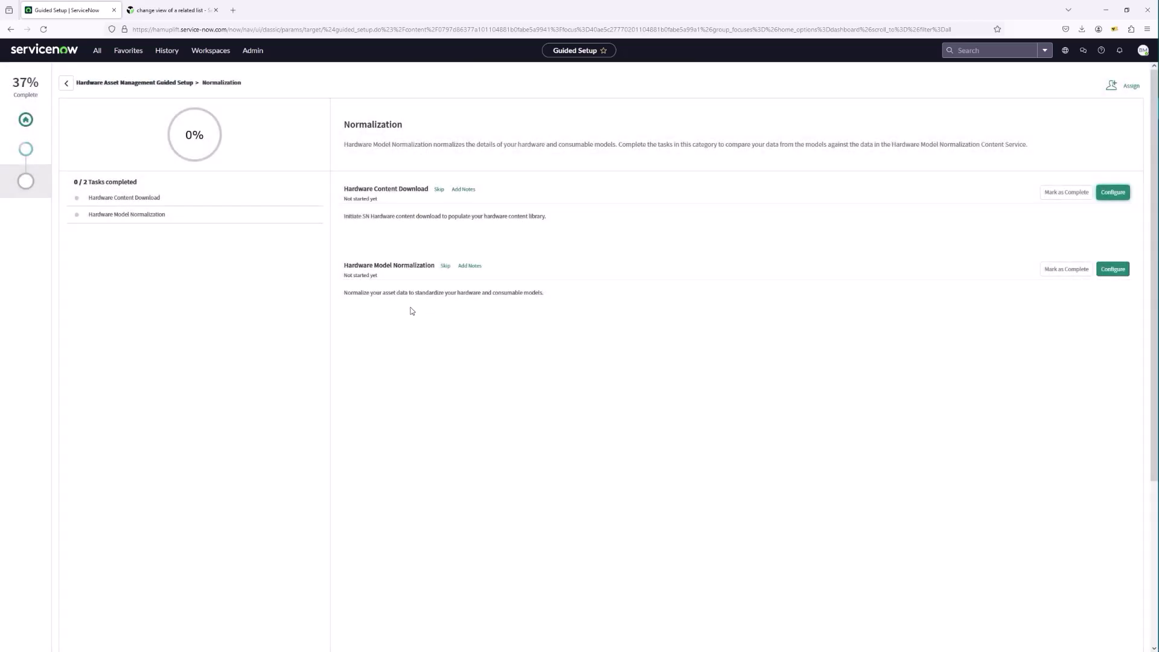
- Execute the "Download Hardware Content: Map" job immediately from its job definition and return to the Normalization tasks
left_click(1112, 192)
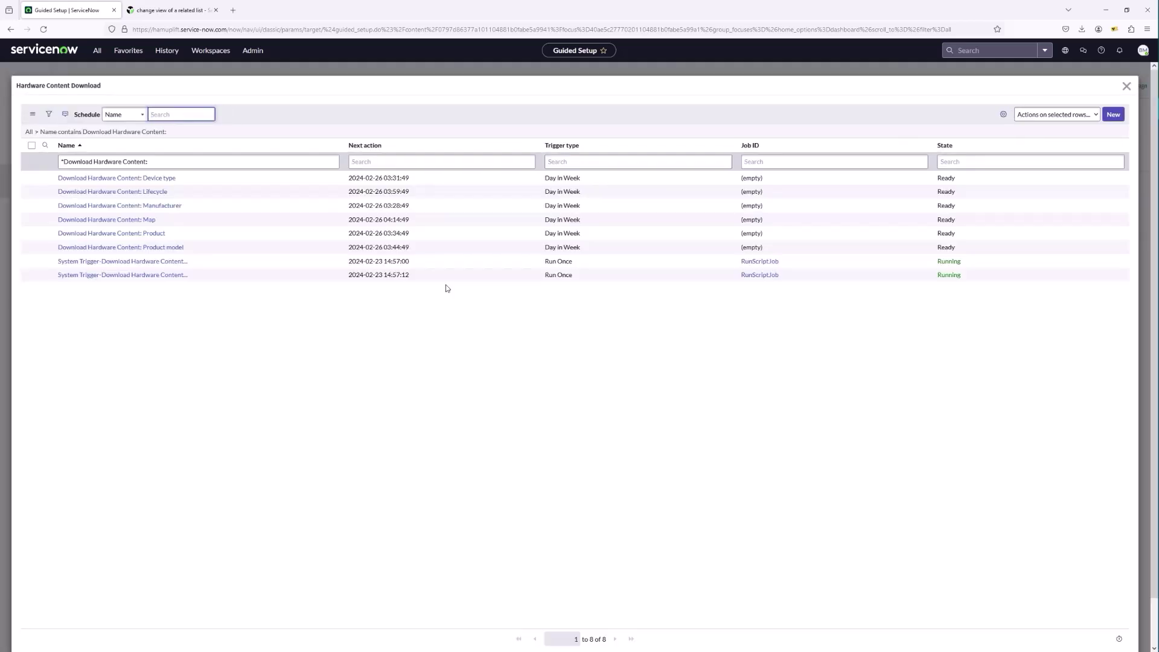
left_click(129, 223)
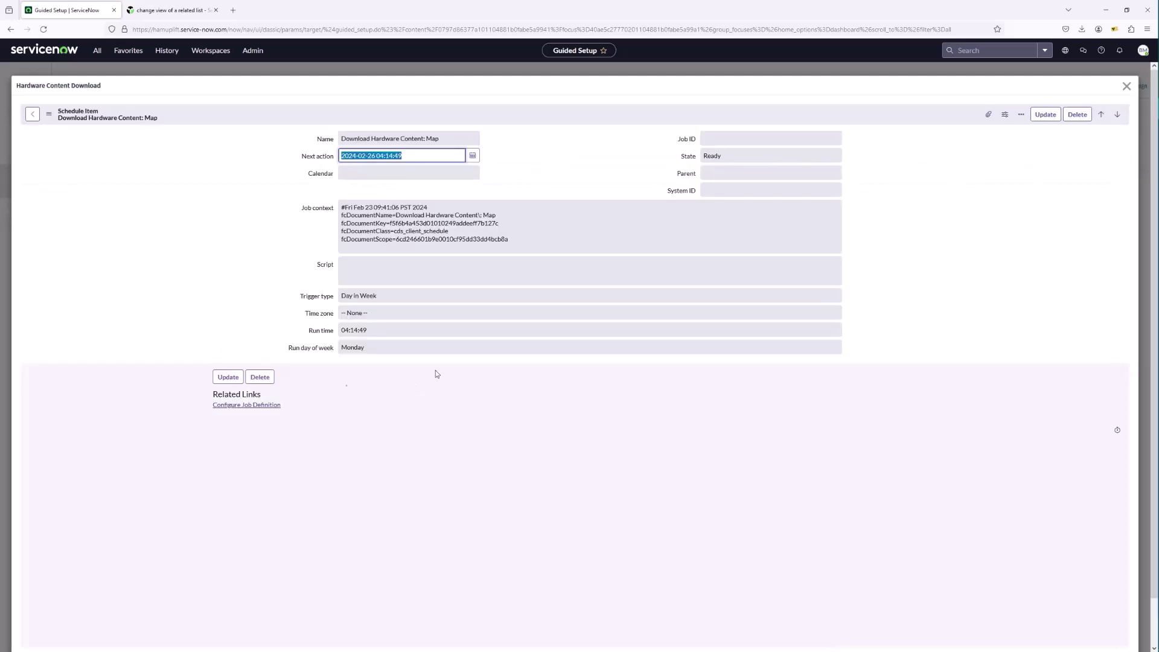
left_click(240, 405)
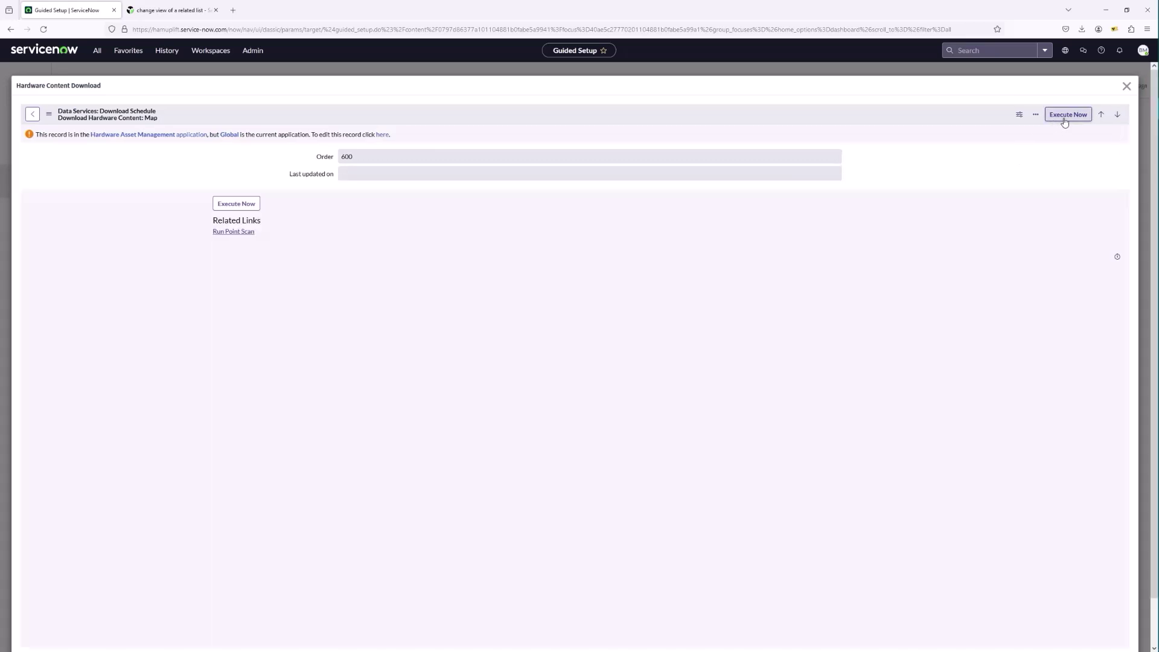
left_click(1065, 114)
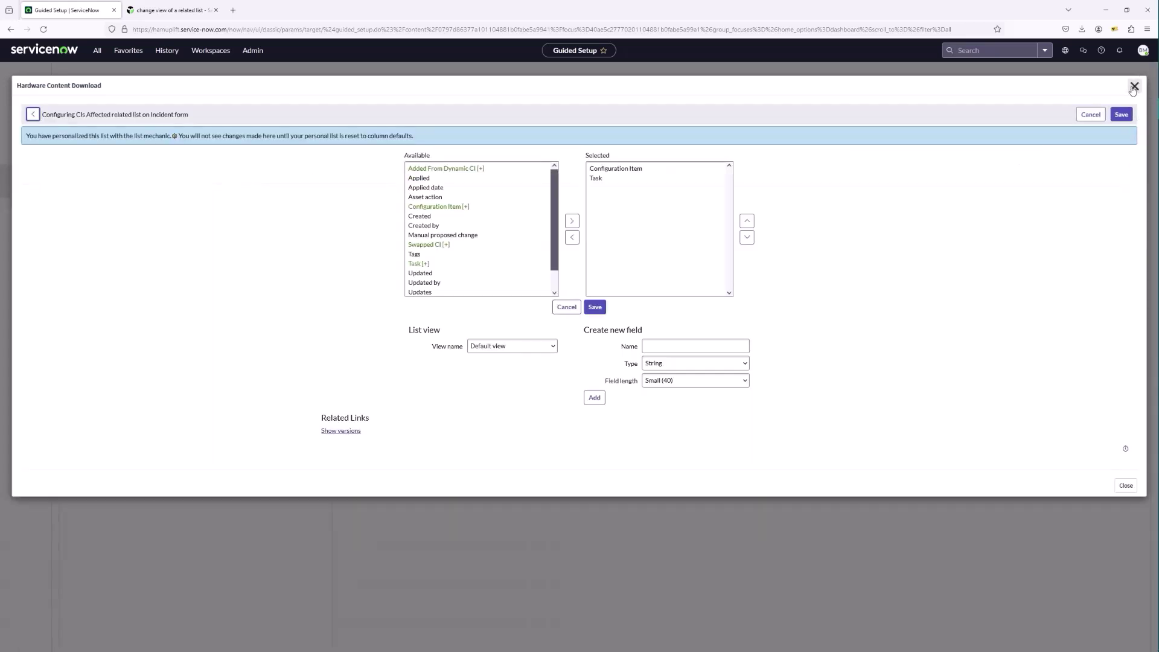
left_click(1126, 87)
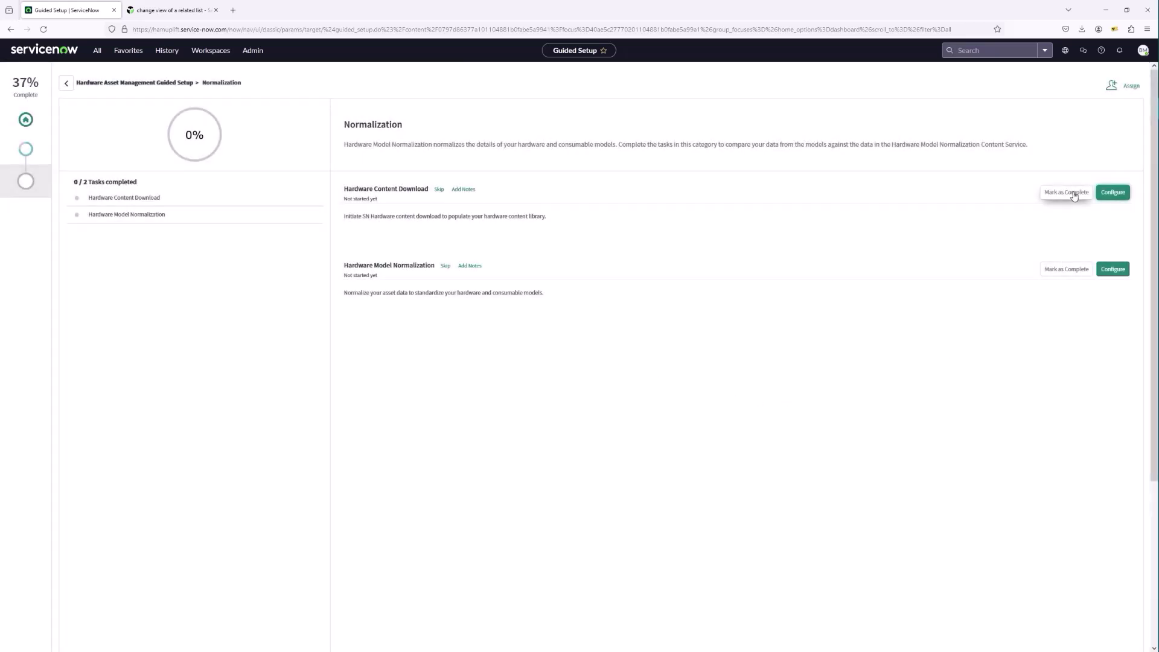
- Execute the "Download Hardware Content: Product" job immediately from its job definition and return to the Normalization tasks
left_click(1112, 192)
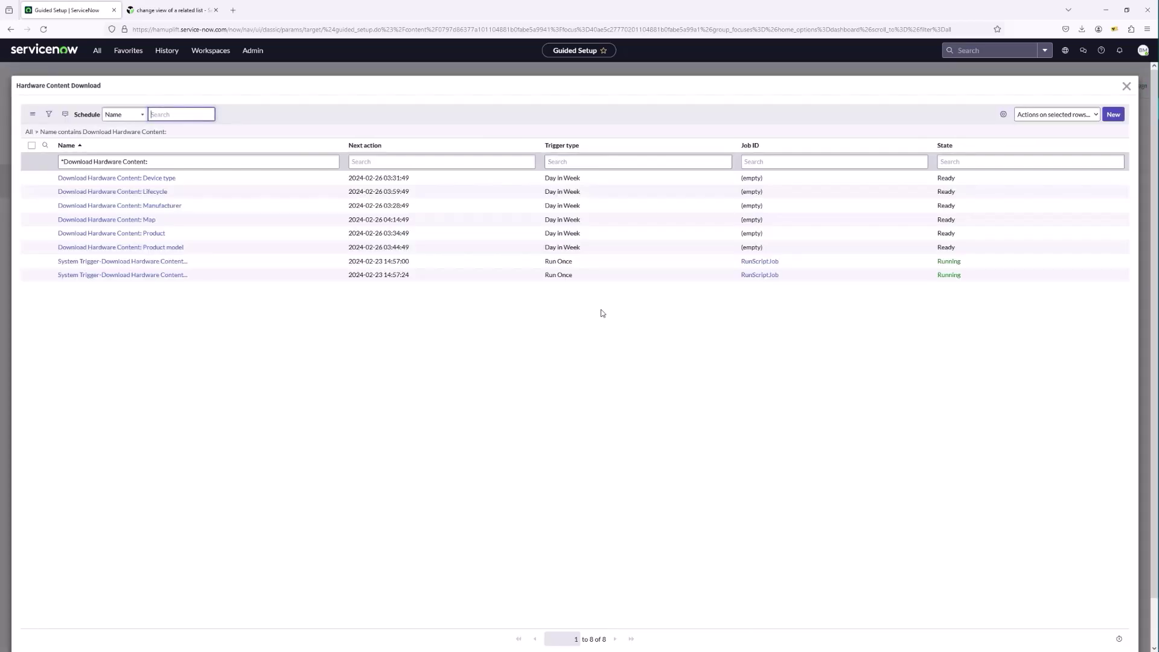
left_click(127, 235)
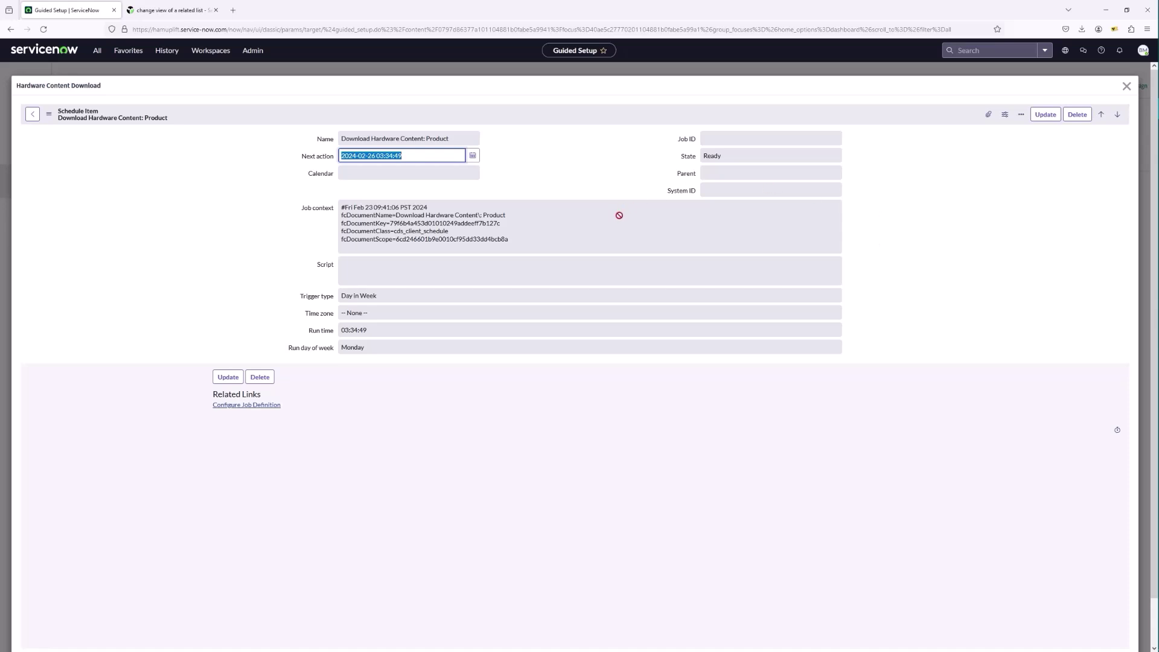
left_click(267, 406)
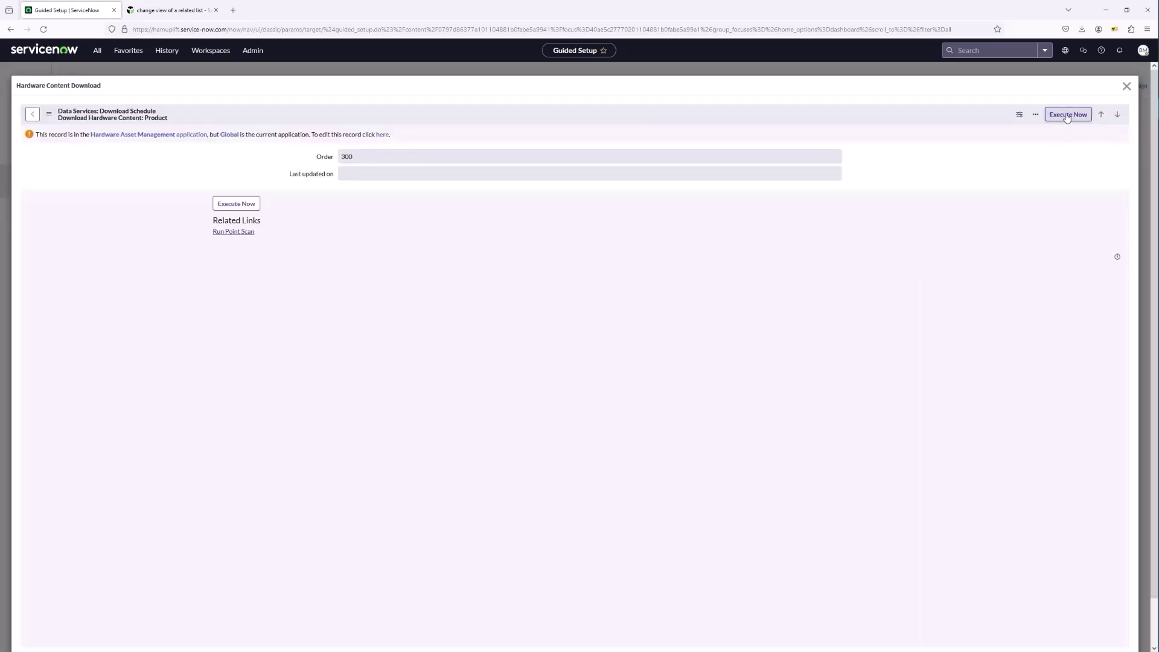
left_click(1071, 115)
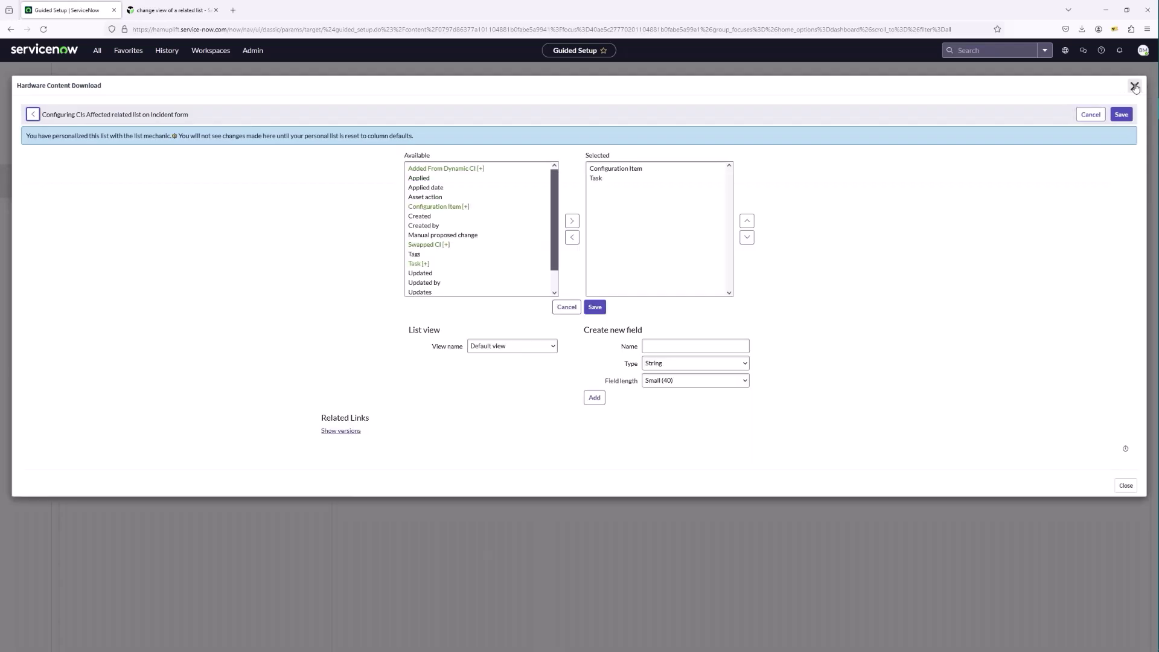
left_click(1130, 88)
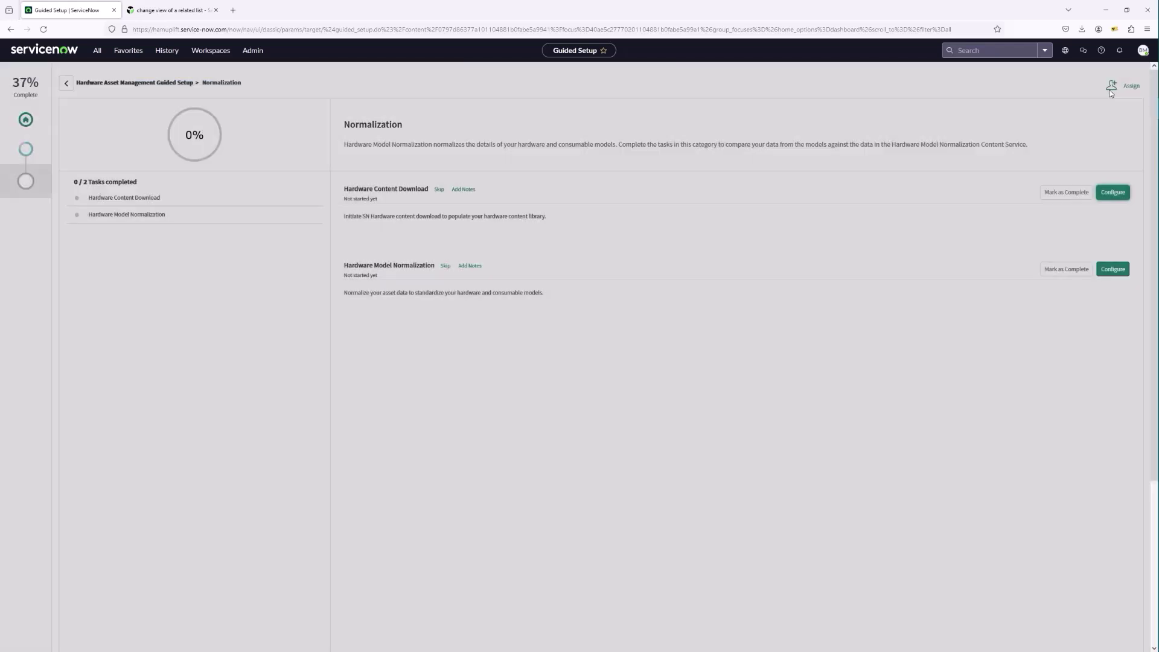
- Execute the "Download Hardware Content: Product model" job immediately from its job definition and return to the Normalization tasks
left_click(1112, 192)
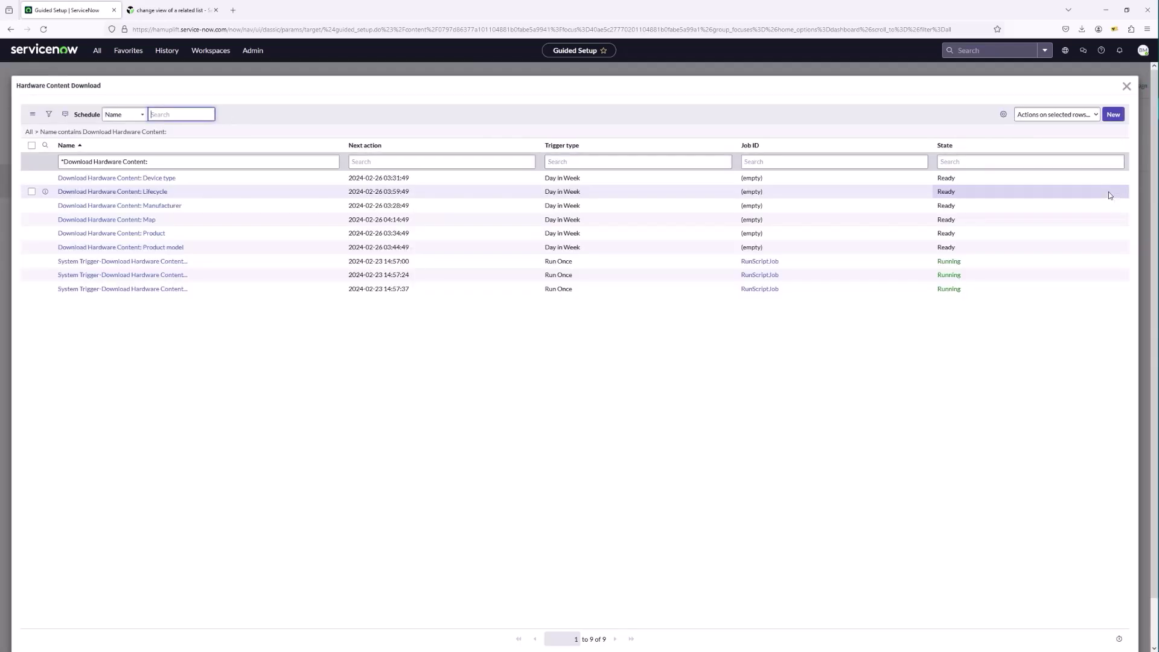
left_click(144, 248)
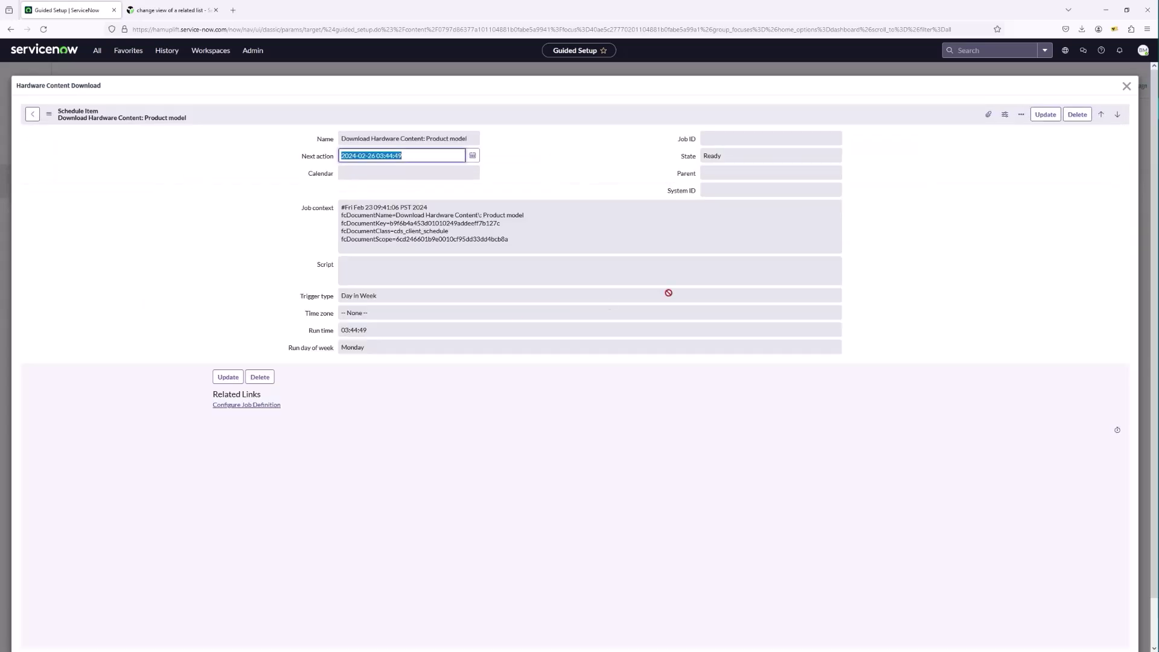
left_click(246, 405)
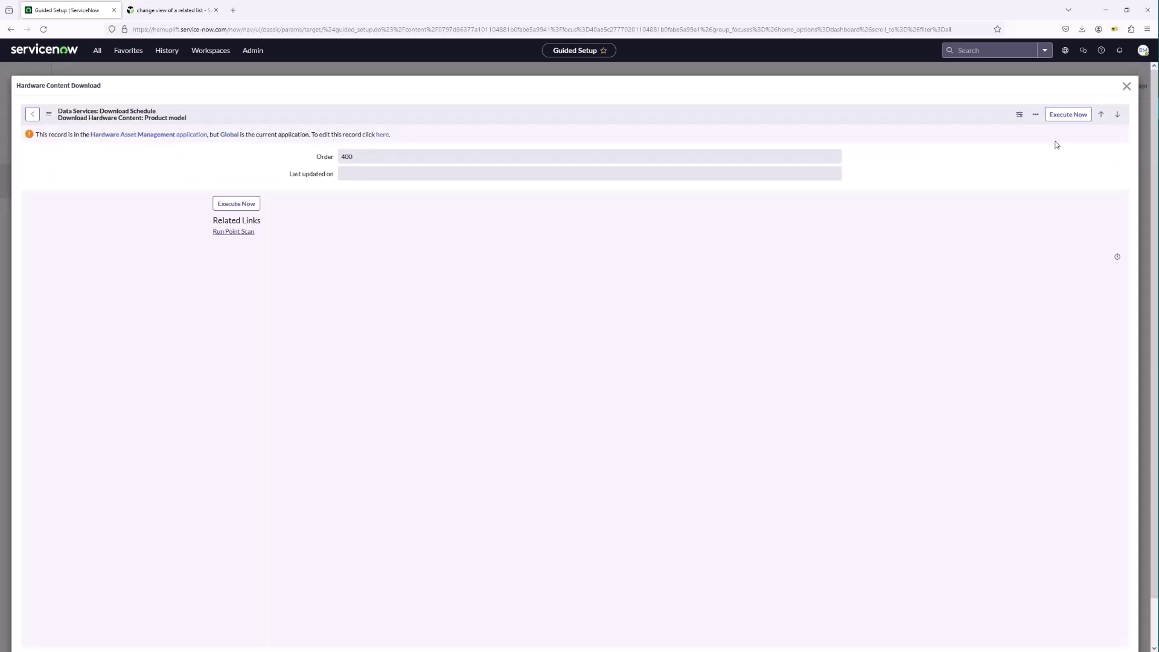
left_click(1053, 114)
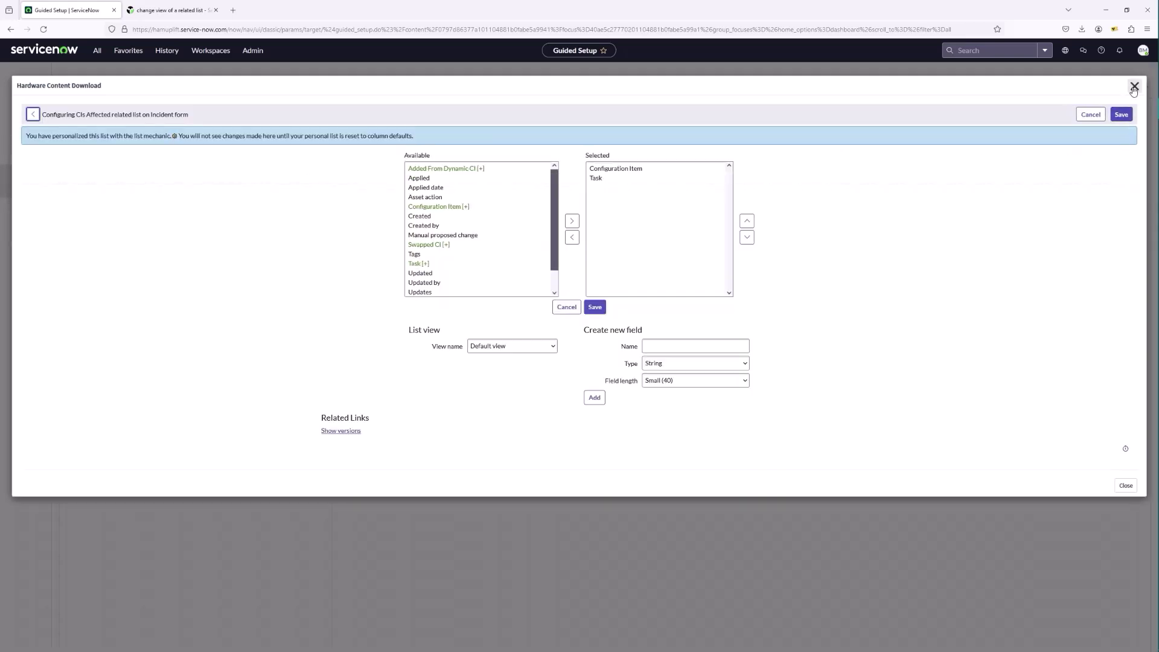
left_click(1134, 89)
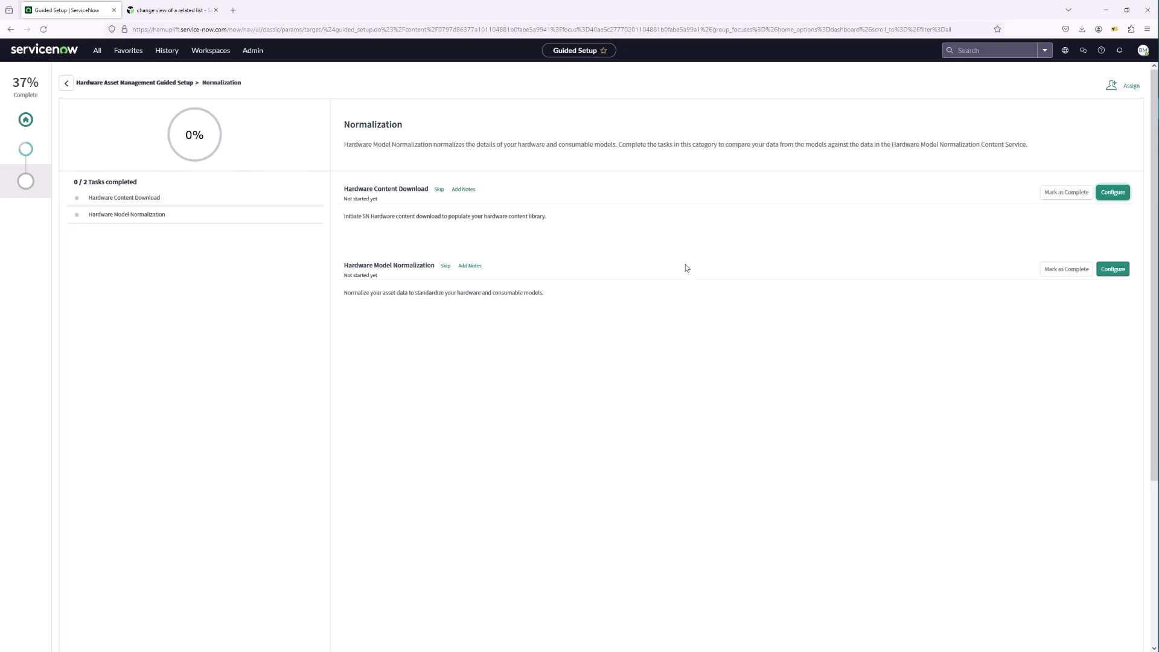
- Open the configuration of the Hardware Model Normalization task in the Normalization category
left_click(1117, 273)
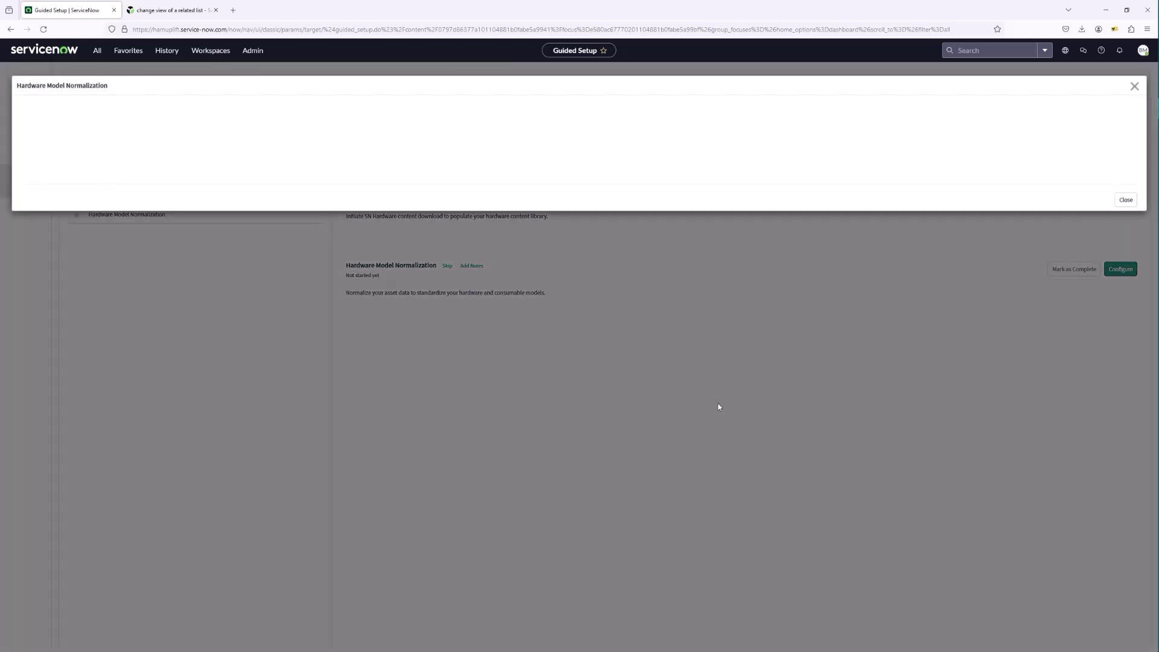